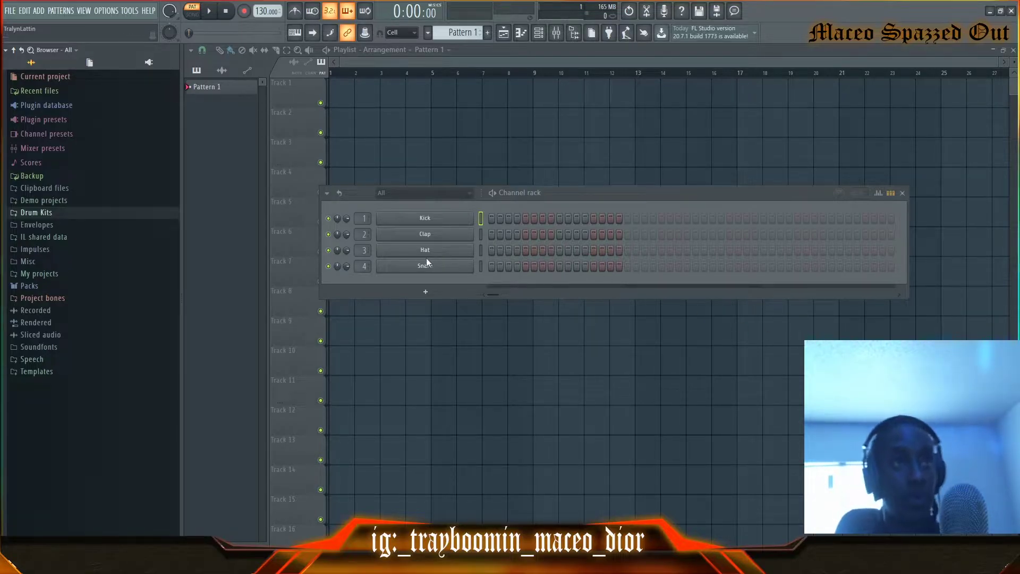
Replace the Kick channel with the reFX Nexus plugin
right_click(466, 228)
mouse_move(537, 310)
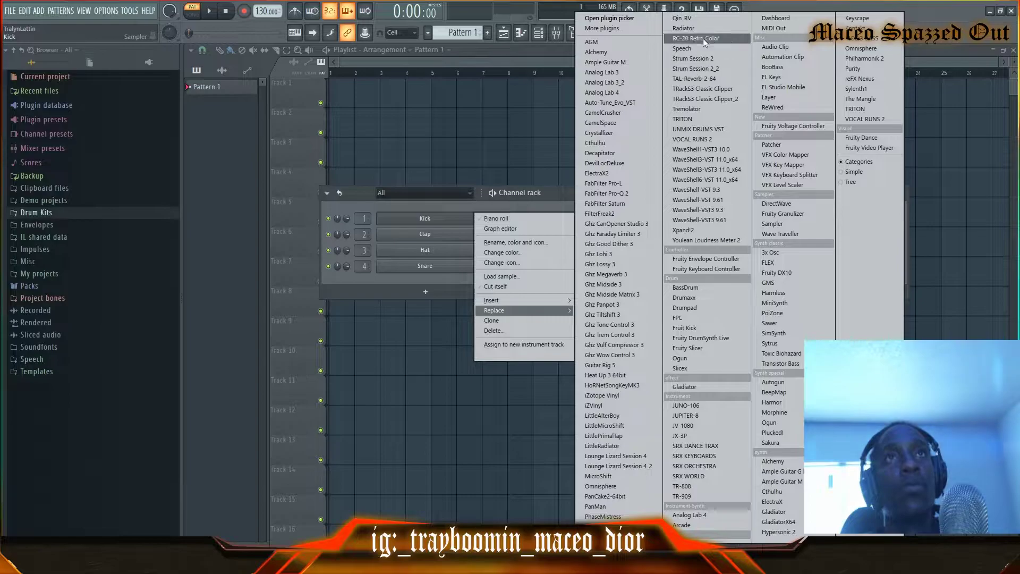
left_click(860, 78)
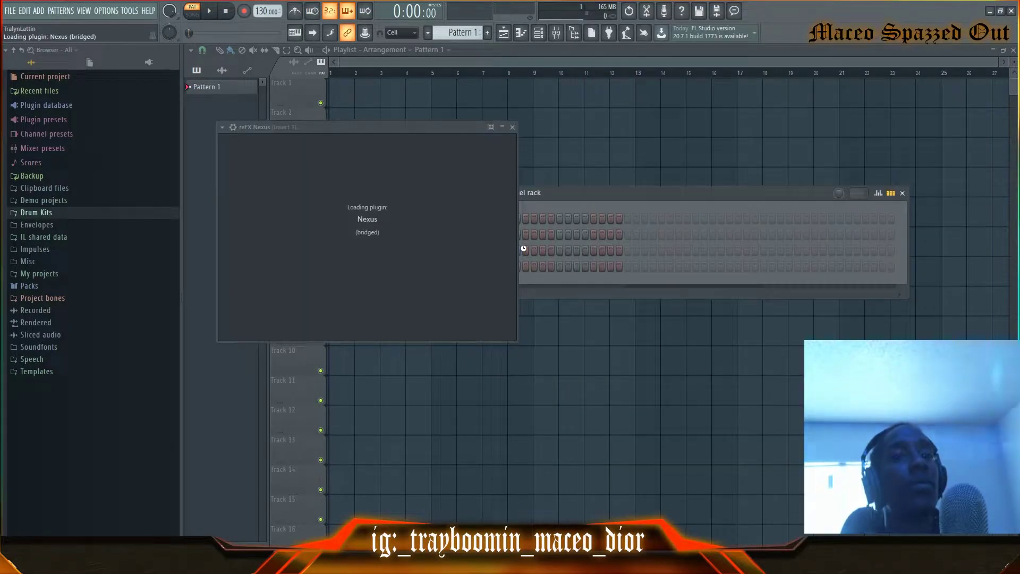
Set the audio device to FL Studio ASIO in the audio settings and close them
left_click(428, 145)
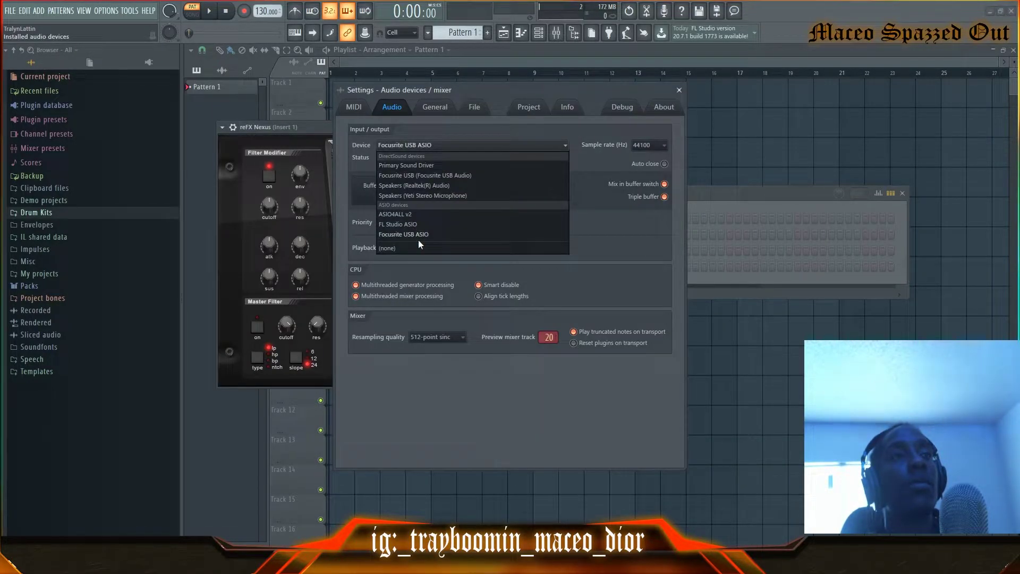
left_click(417, 225)
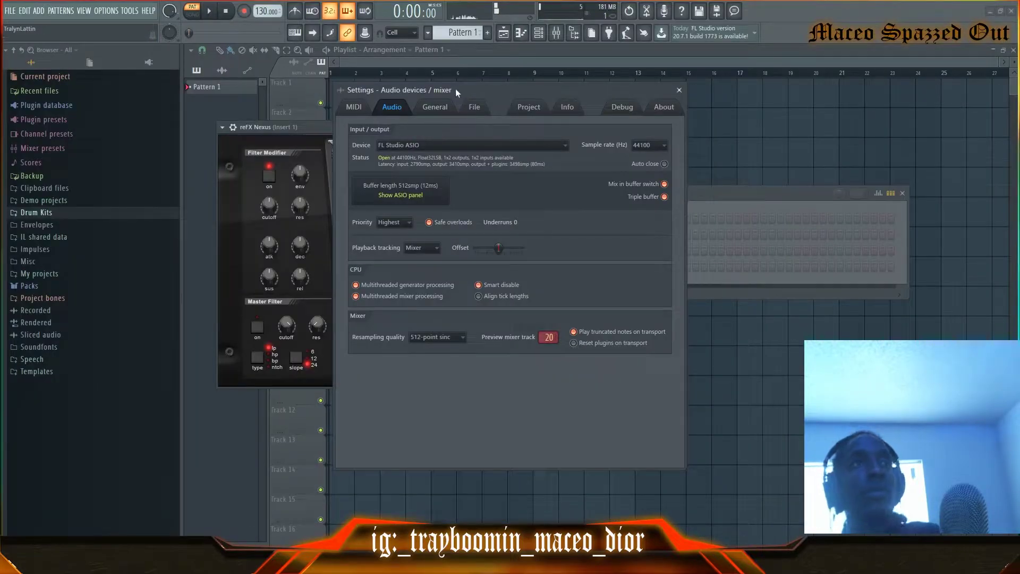
key("Escape")
left_click(388, 209)
left_click(454, 209)
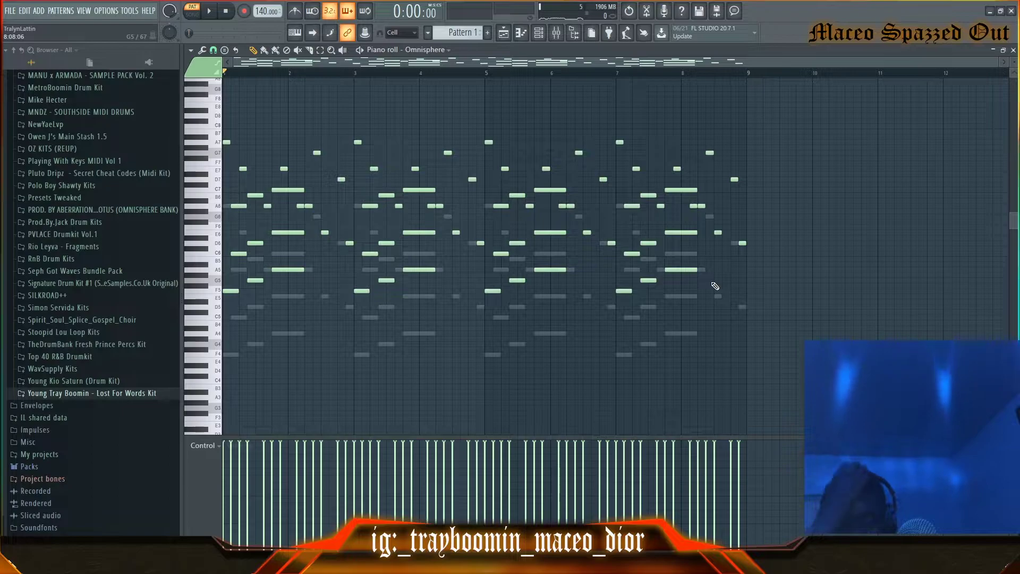
Transpose the Omnisphere and ElectraX notes by -3 semitones from the channel rack
left_click(543, 34)
left_click_drag(338, 135, 367, 138)
right_click(334, 161)
type("-3")
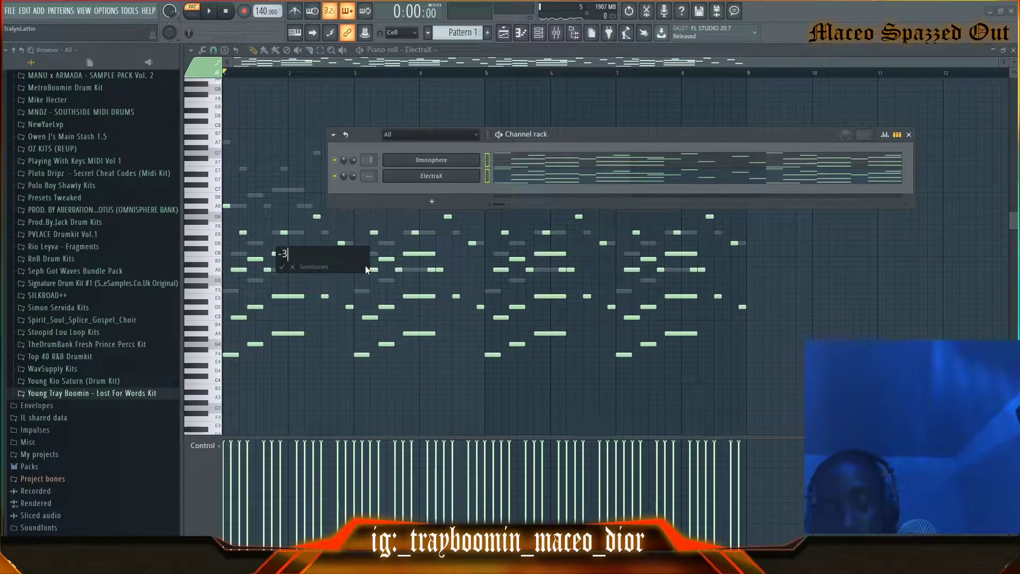
key("Return")
Play back the transposed pattern and select only the Omnisphere channel
key("space")
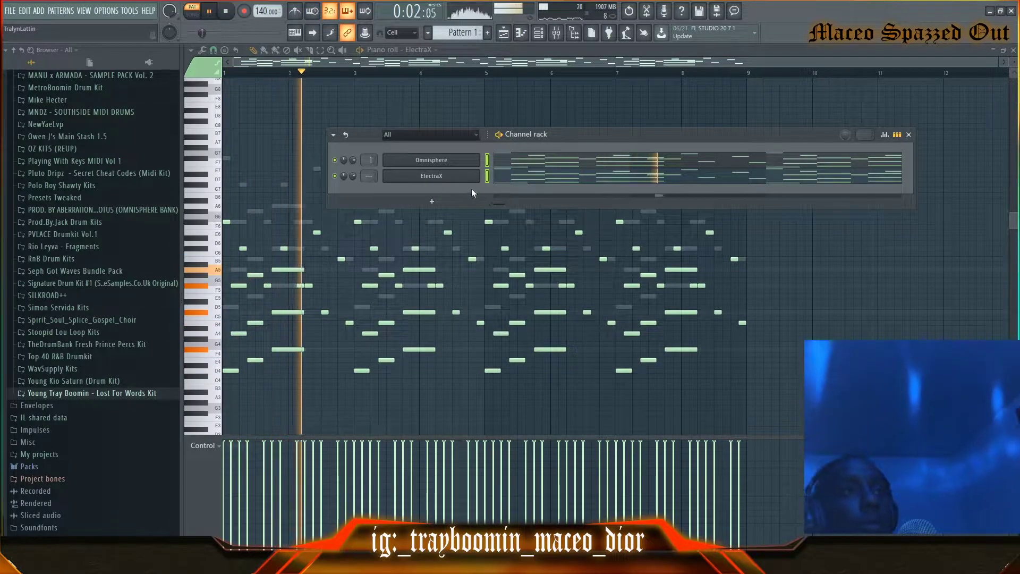
left_click(487, 162)
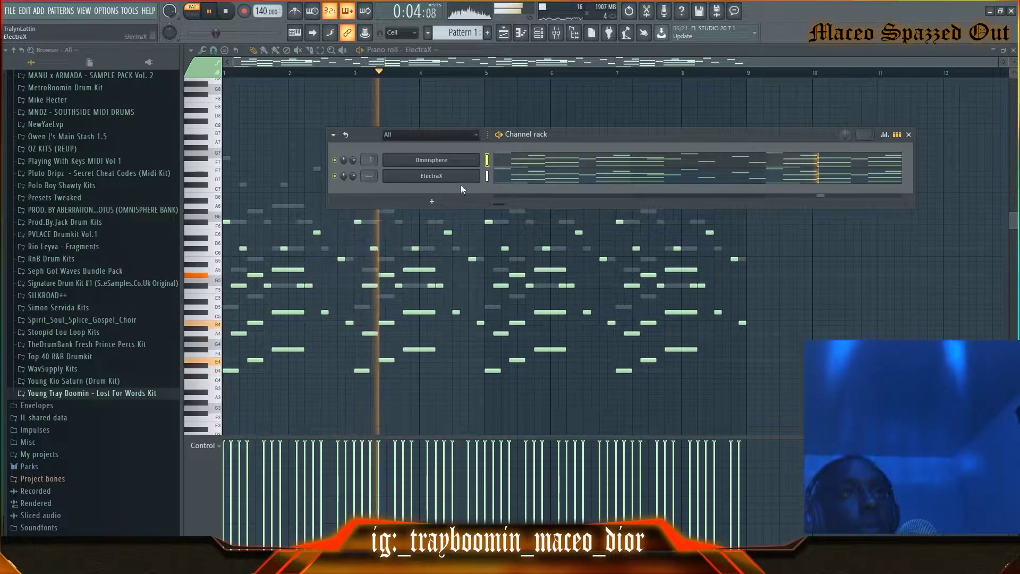
left_click(432, 202)
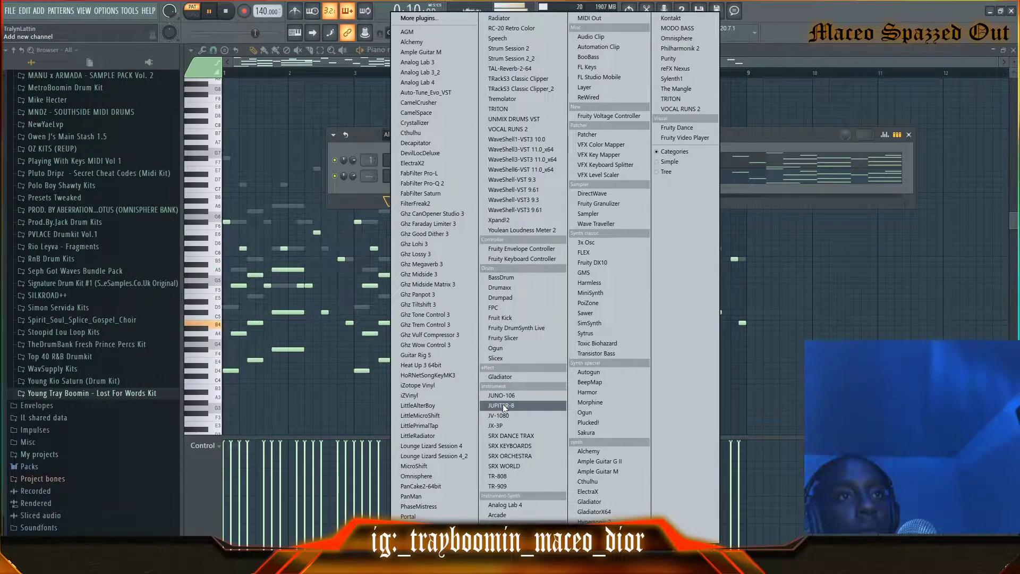
left_click(365, 190)
key("space")
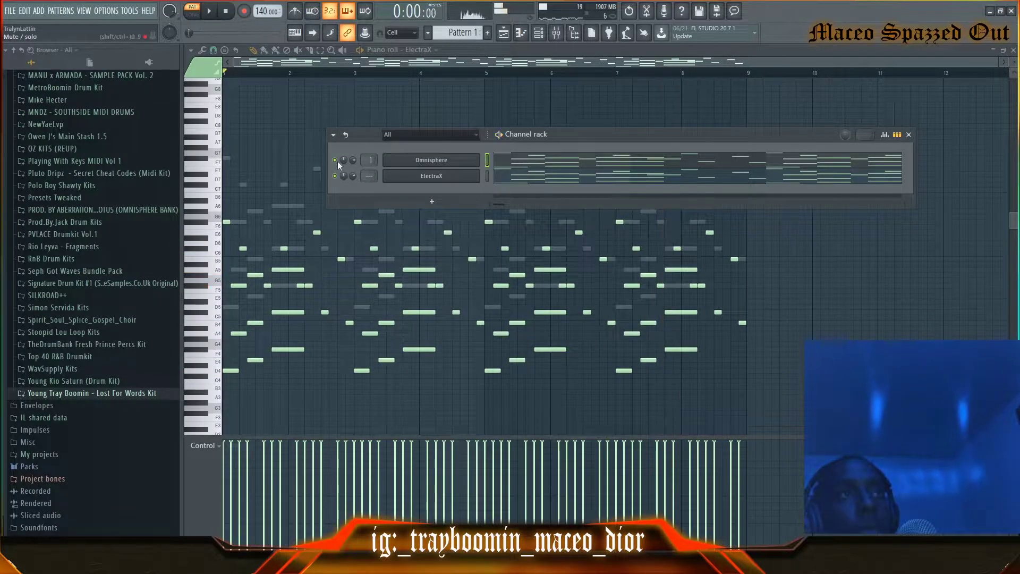
Add an SRX DANCE TRAX channel with the Synth Bass patch 037 TB Dist Bs 2 and play the pattern
left_click(429, 201)
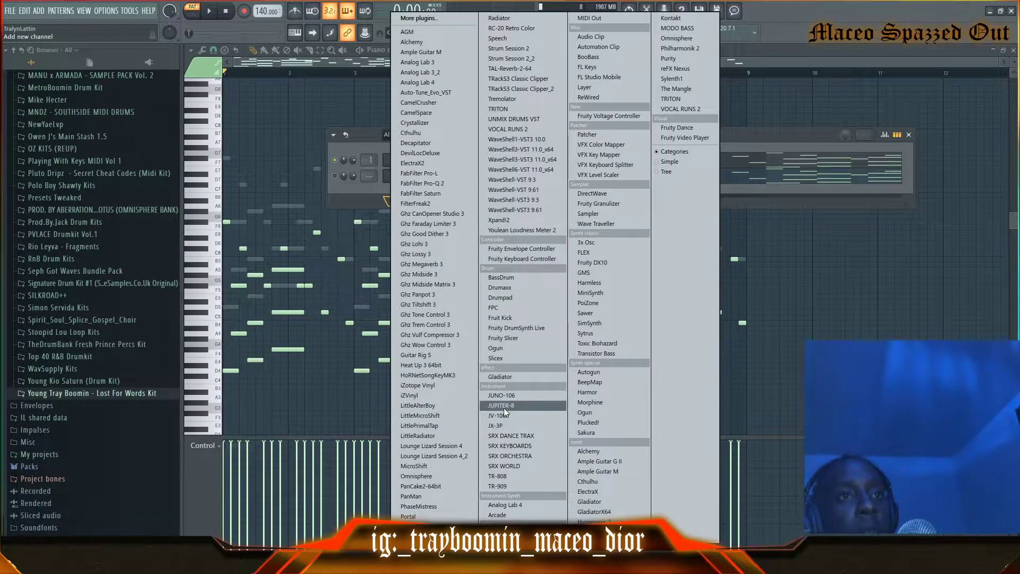
left_click(512, 444)
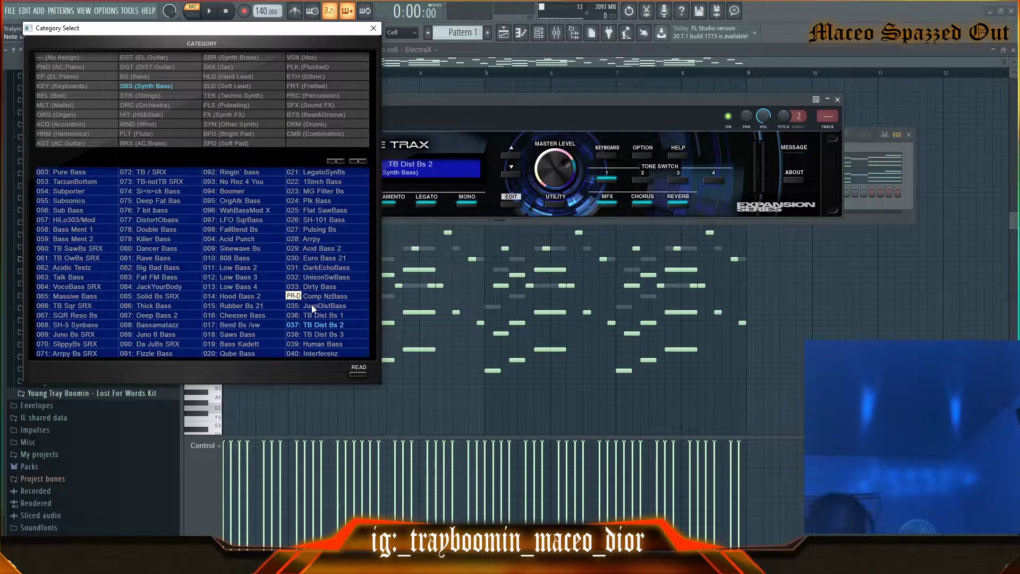
left_click(373, 28)
key("space")
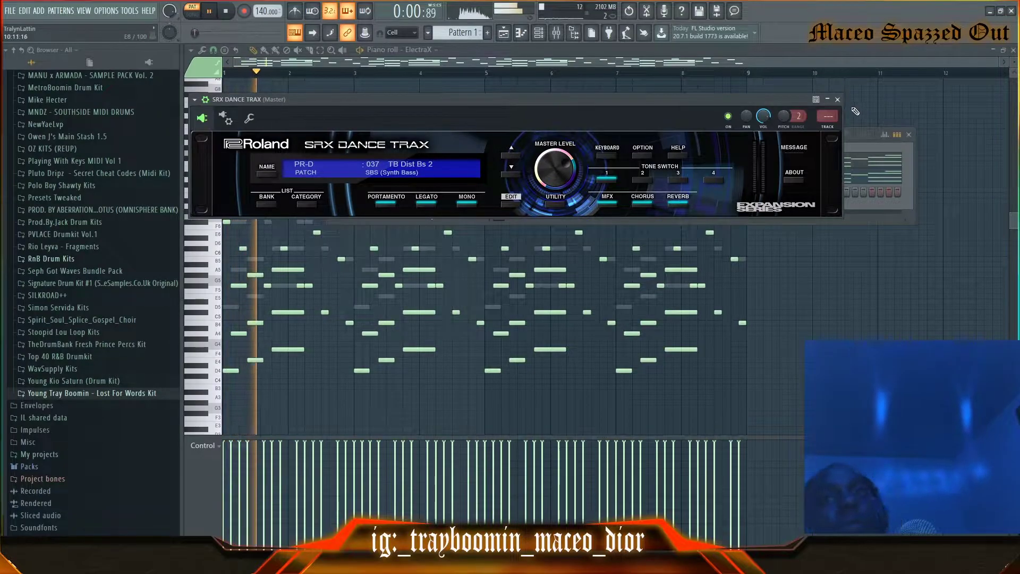
Draw a one-bar melody in the SRX DANCE TRAX piano roll and raise it one octave to start on D5
left_click(837, 99)
right_click(474, 189)
left_click(511, 197)
key("space")
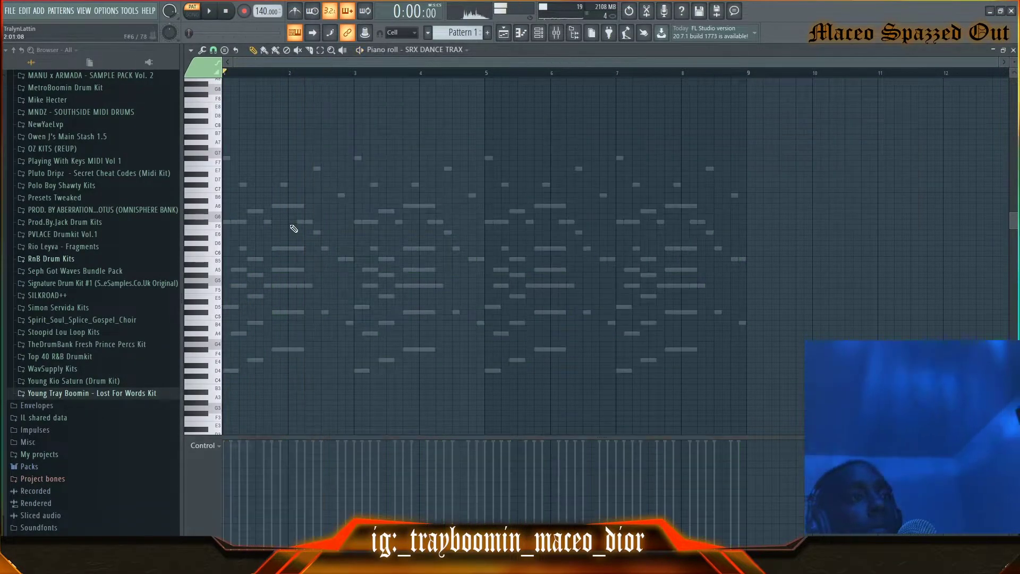
scroll(264, 76, "up", 3)
left_click(228, 370)
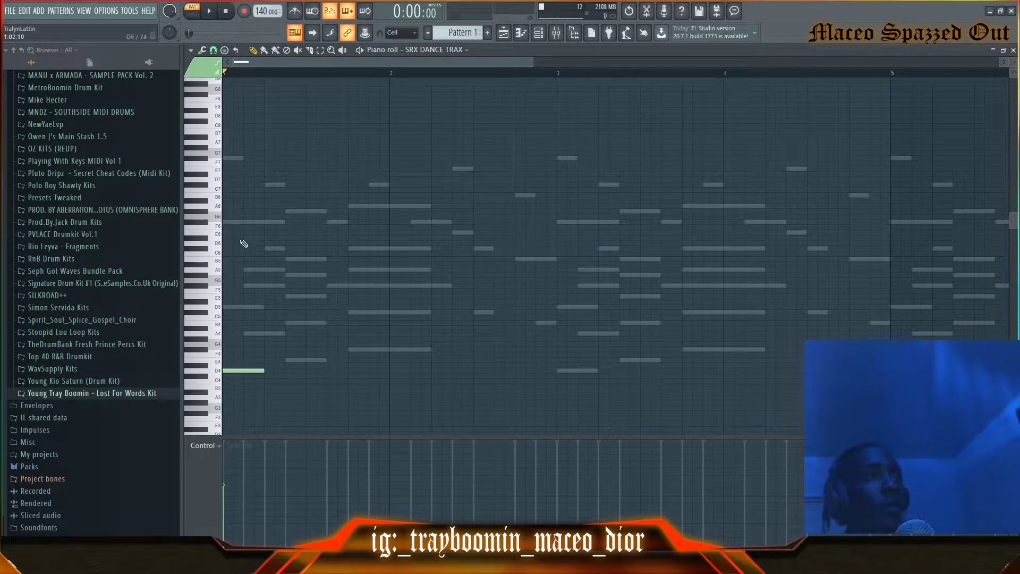
key("space")
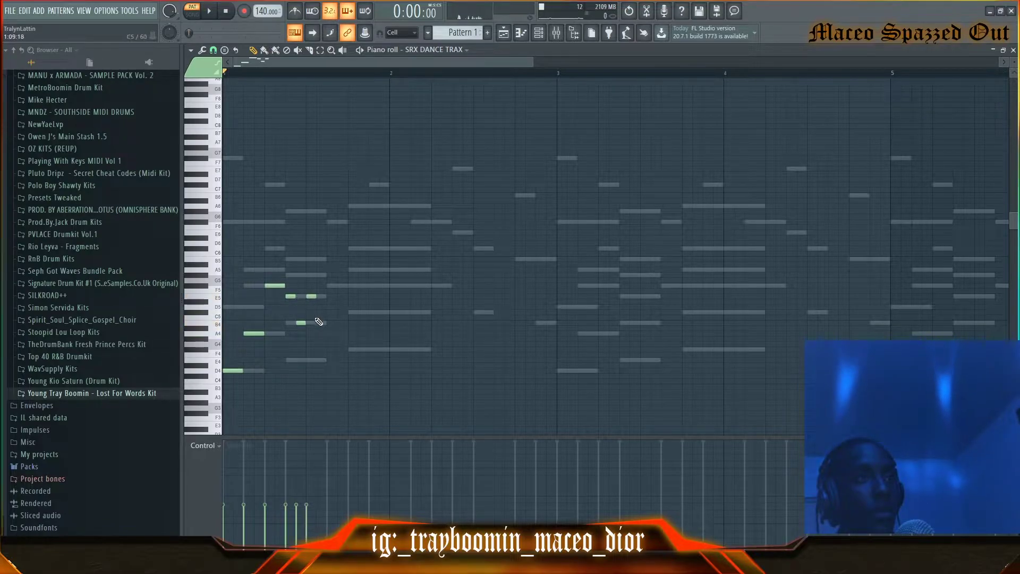
key("space")
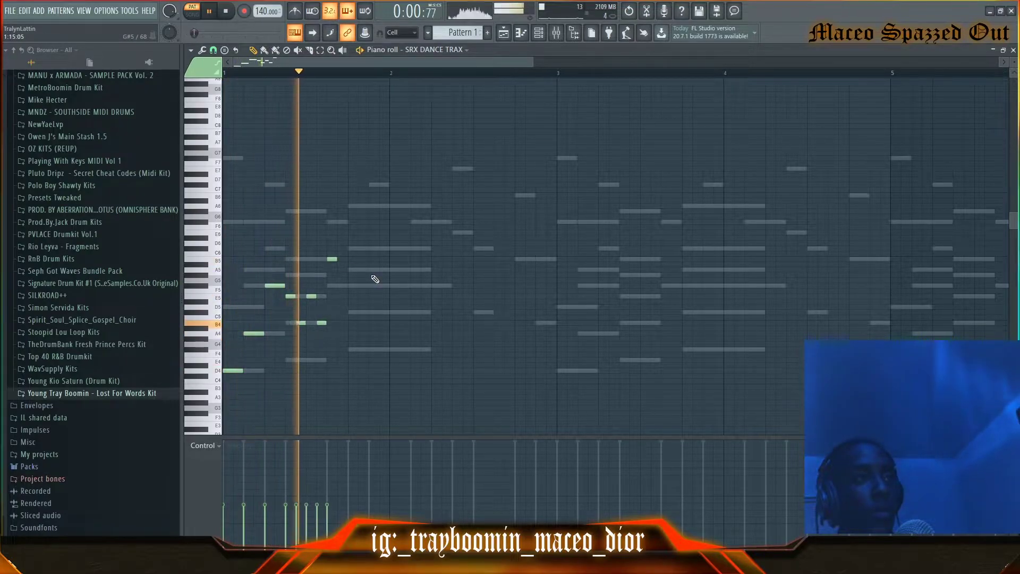
key("space")
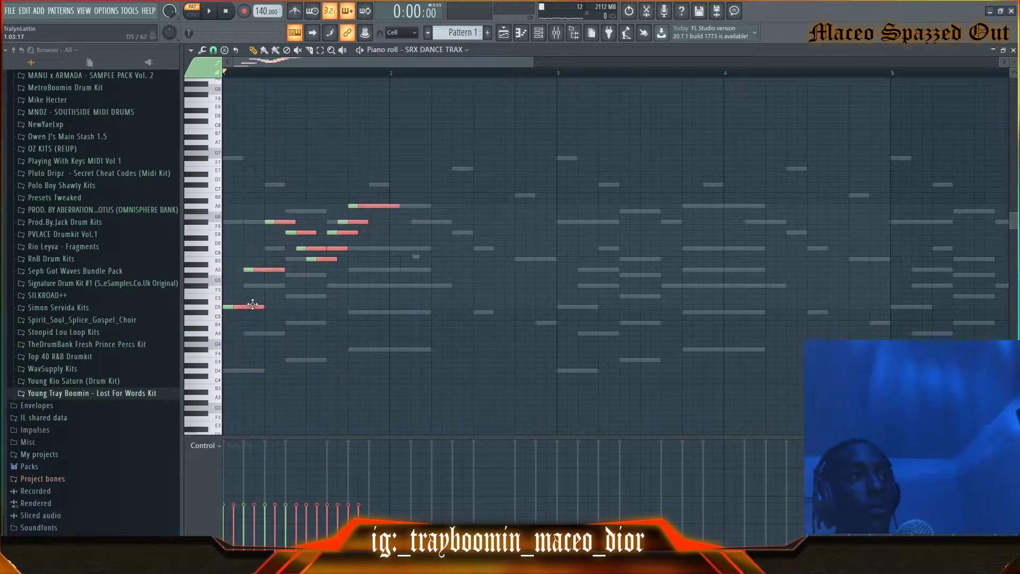
Undo the overlapping duplicate and repeat the one-bar SRX DANCE TRAX melody through bar 4, checking it in playback
key("ctrl+z")
key("space")
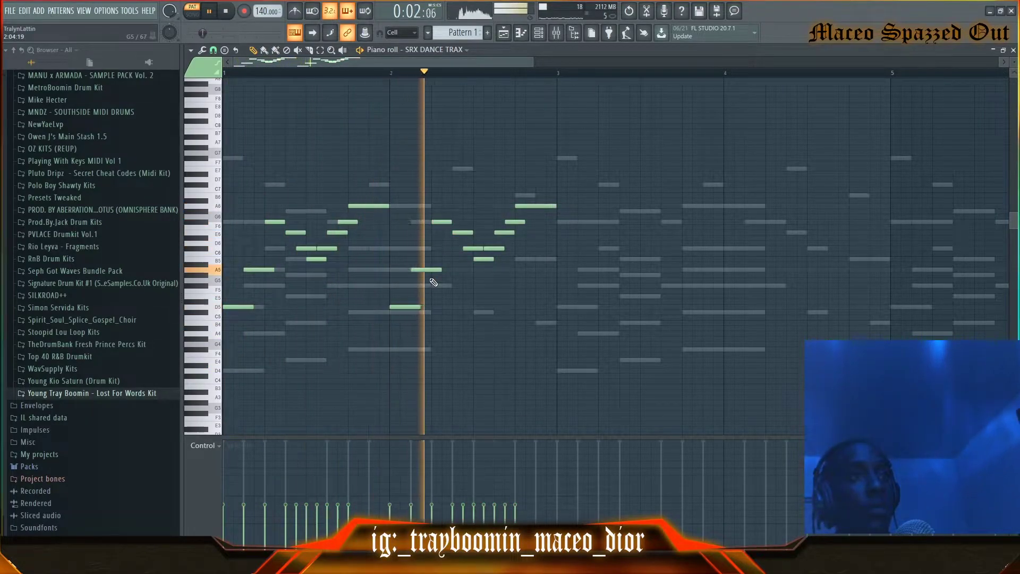
key("space")
key("space")
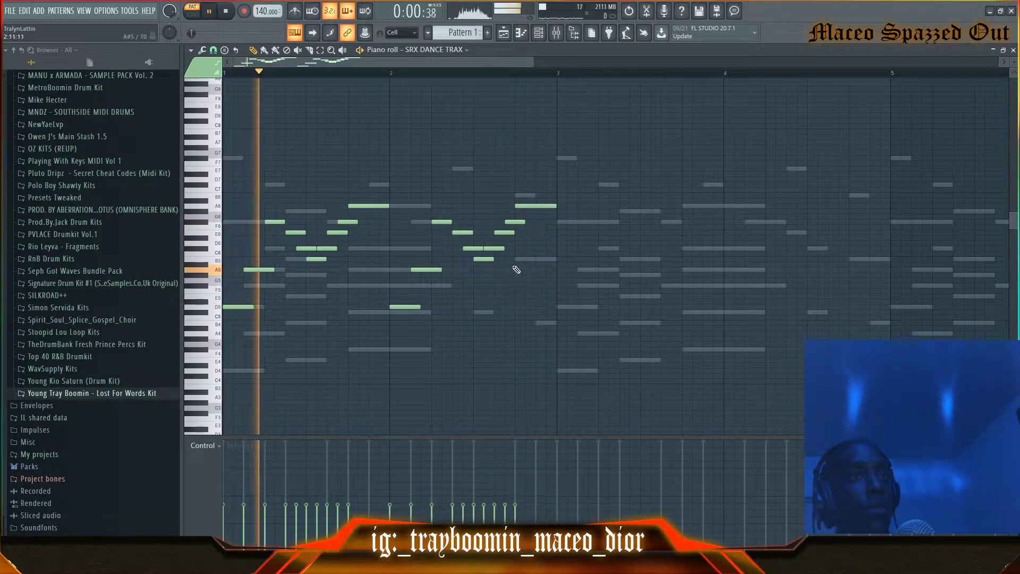
left_click_drag(593, 184, 587, 307, "ctrl")
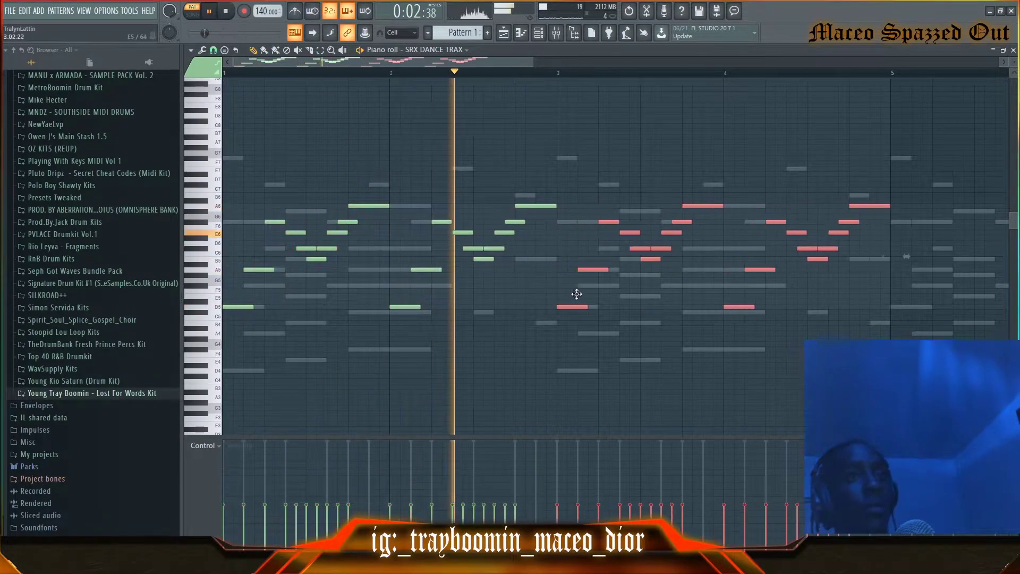
key("ctrl+d")
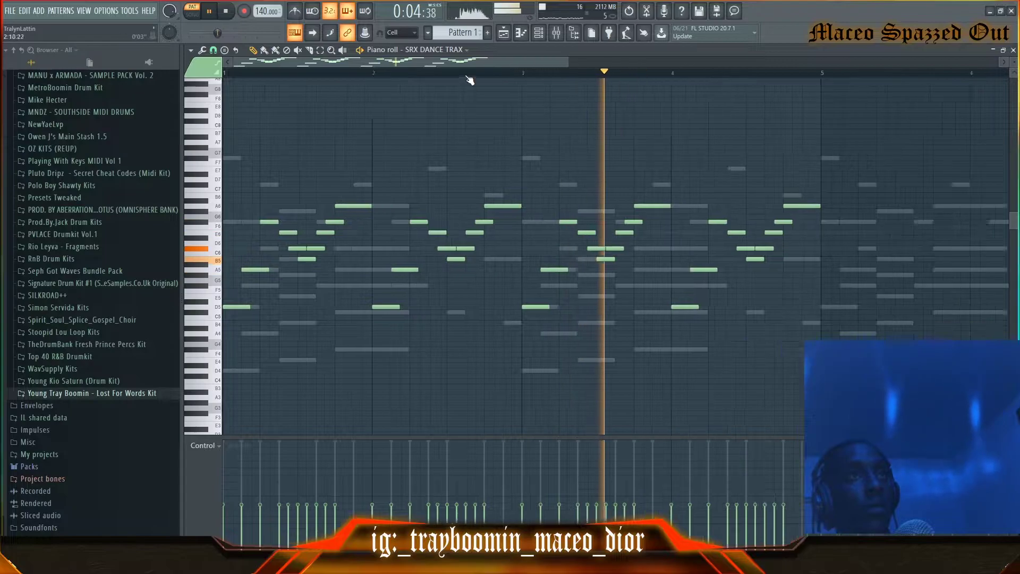
Raise the four-bar SRX DANCE TRAX melody by two octaves and duplicate it across bars 5 to 8
scroll(494, 104, "down", 3)
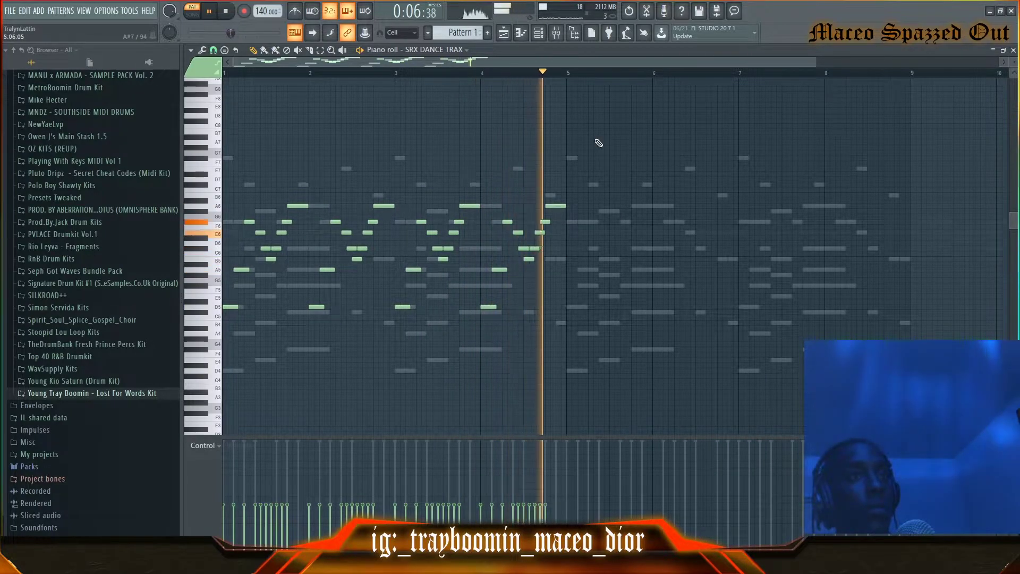
left_click_drag(520, 139, 223, 352, "ctrl")
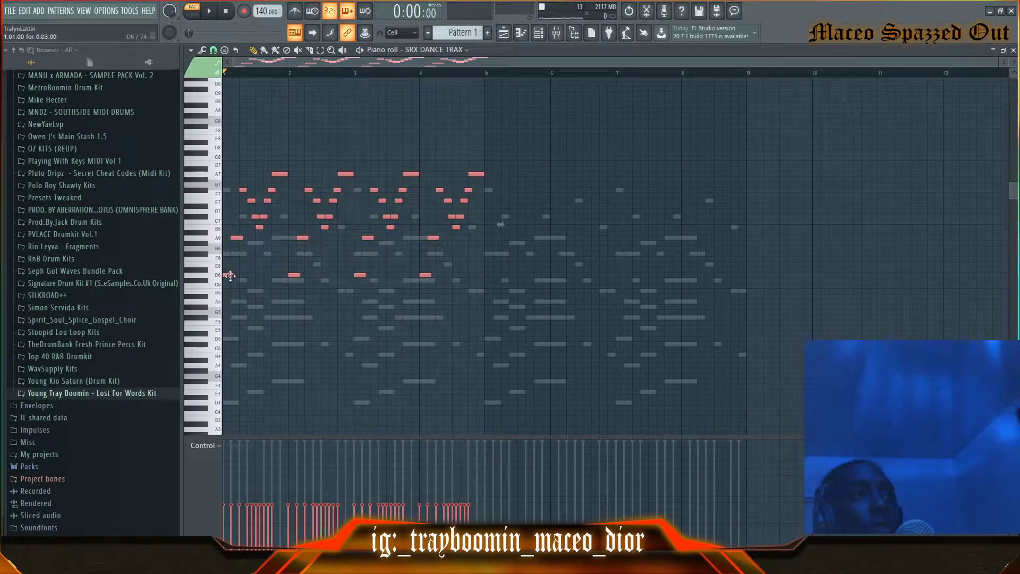
left_click_drag(230, 276, 475, 274, "shift")
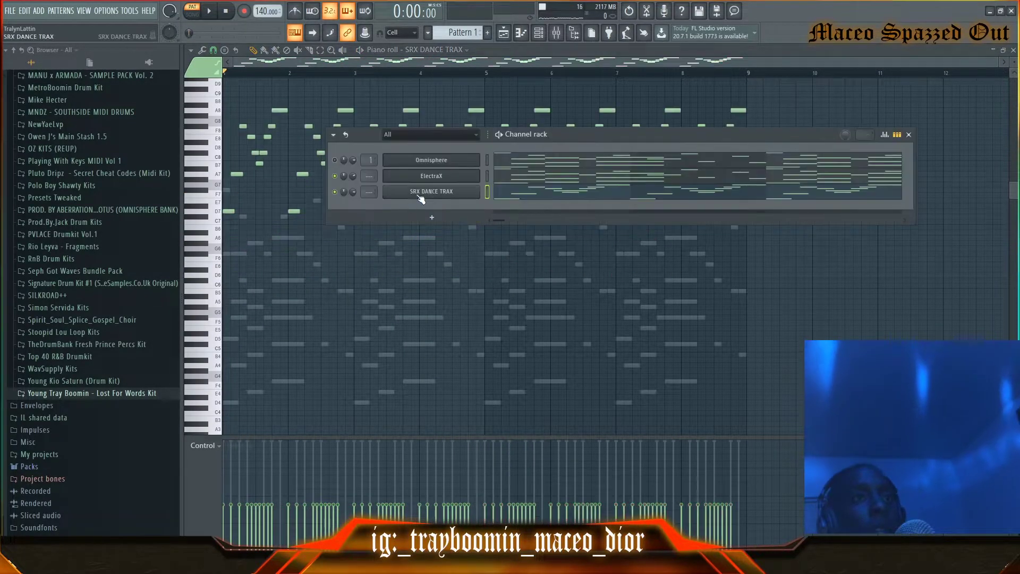
Try the SRX DANCE TRAX Synth Bass patches up to 041 16th SeqBass while the pattern plays
left_click(418, 197)
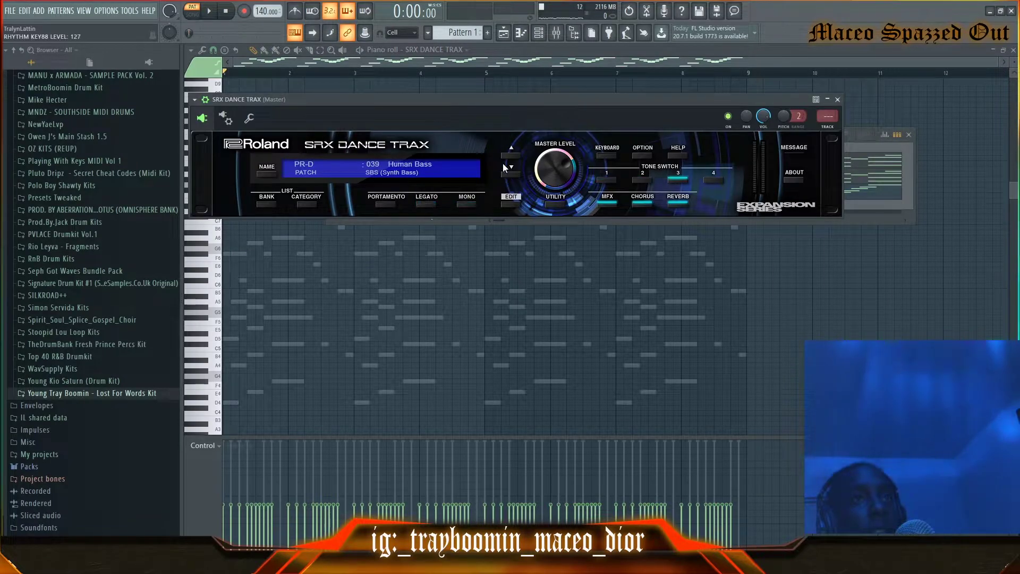
key("space")
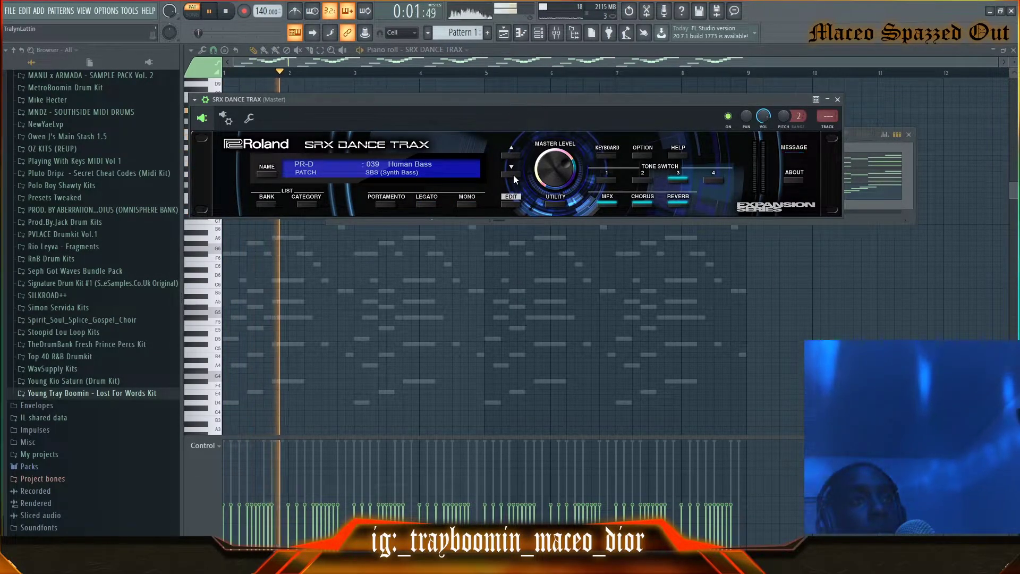
left_click(511, 174)
left_click(511, 174)
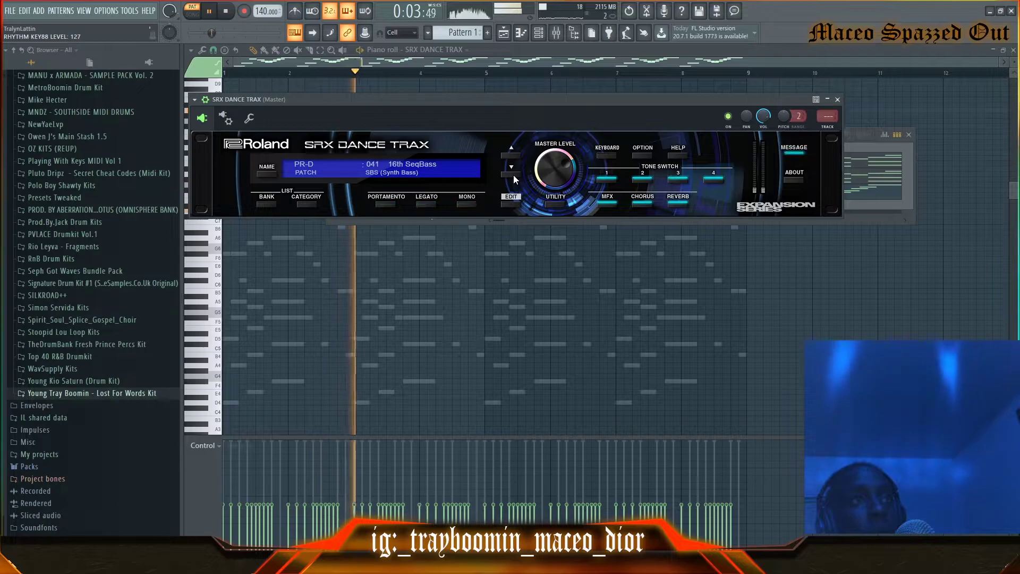
Switch SRX DANCE TRAX to the Hard Lead category and audition the patches from 110 RetroRave to 116 DistortedSaw
left_click(266, 205)
left_click(452, 28)
left_click(309, 206)
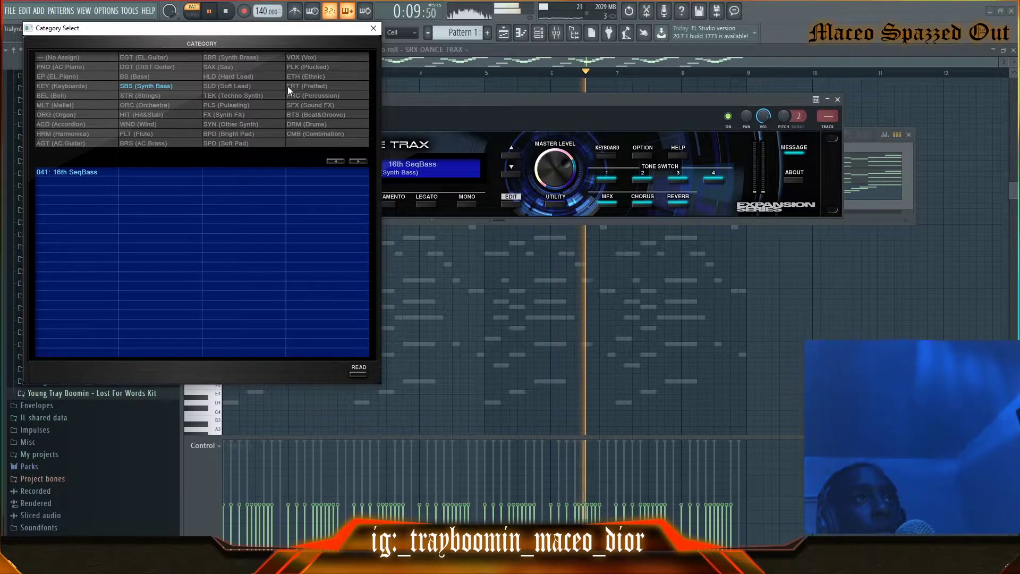
left_click(234, 76)
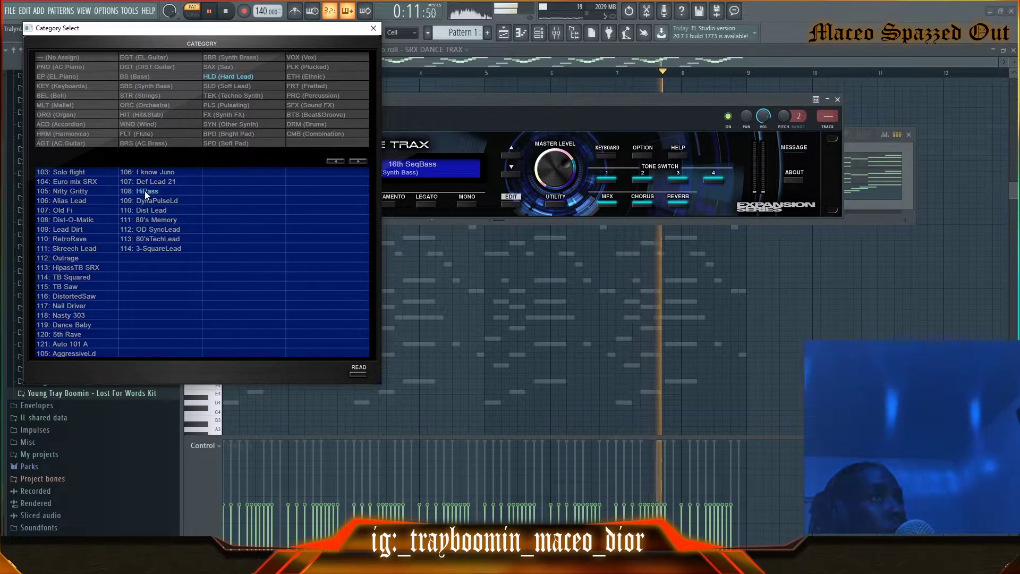
left_click(78, 241)
left_click(75, 250)
left_click(74, 260)
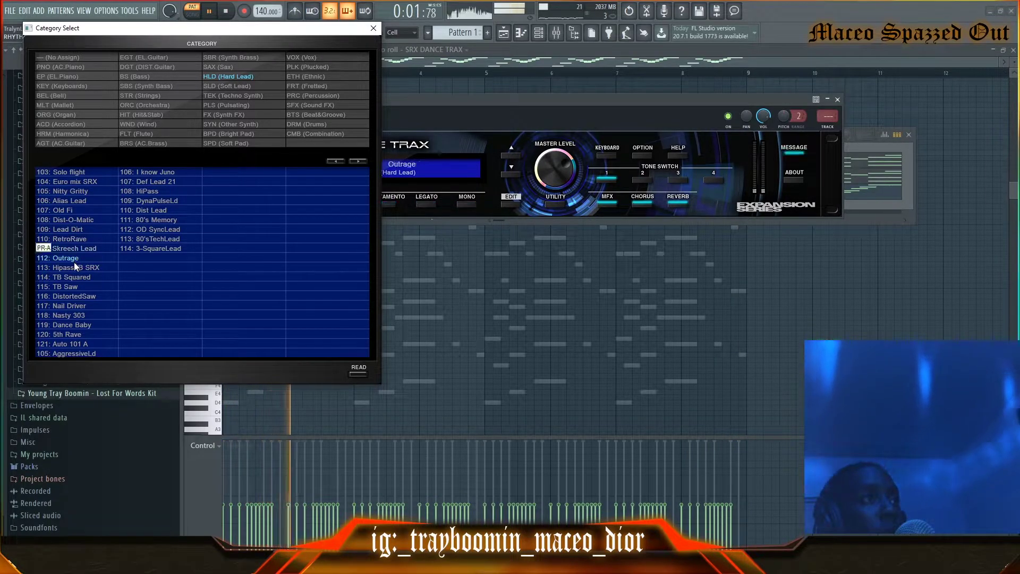
left_click(75, 269)
left_click(74, 277)
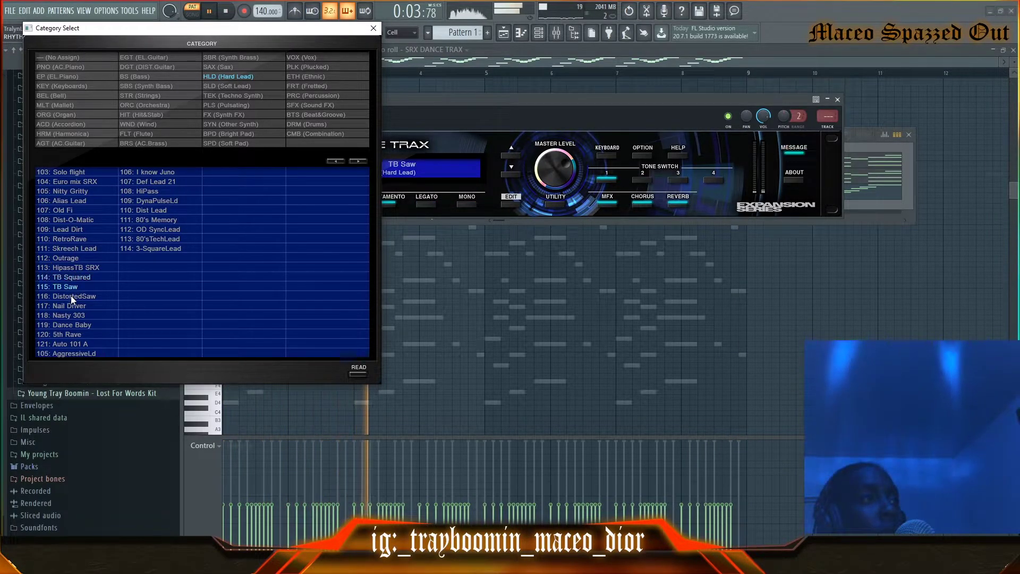
left_click(71, 295)
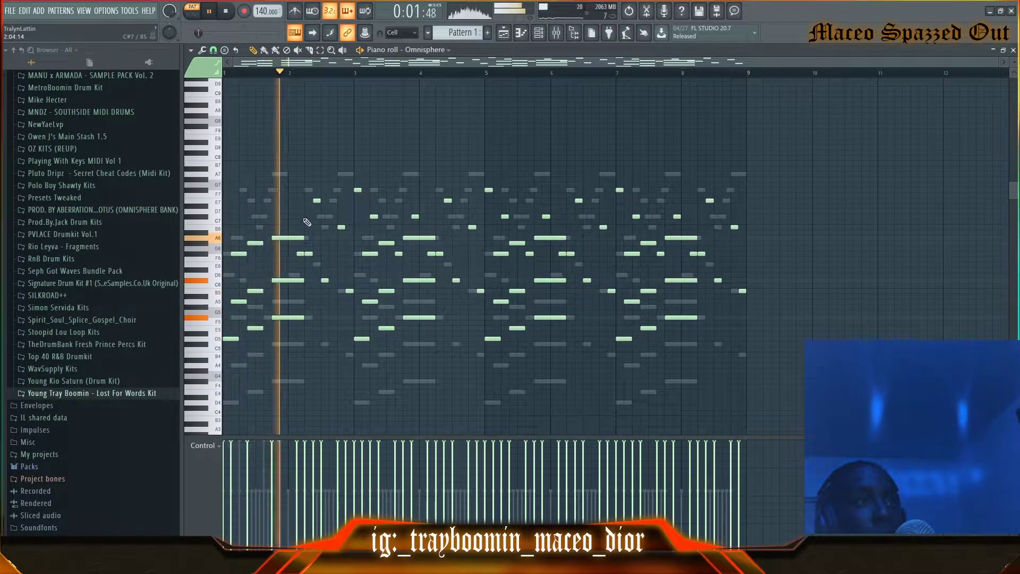
Play back the Omnisphere melody and delete its notes from the end of bar 2 through bar 8
key("space")
key("space")
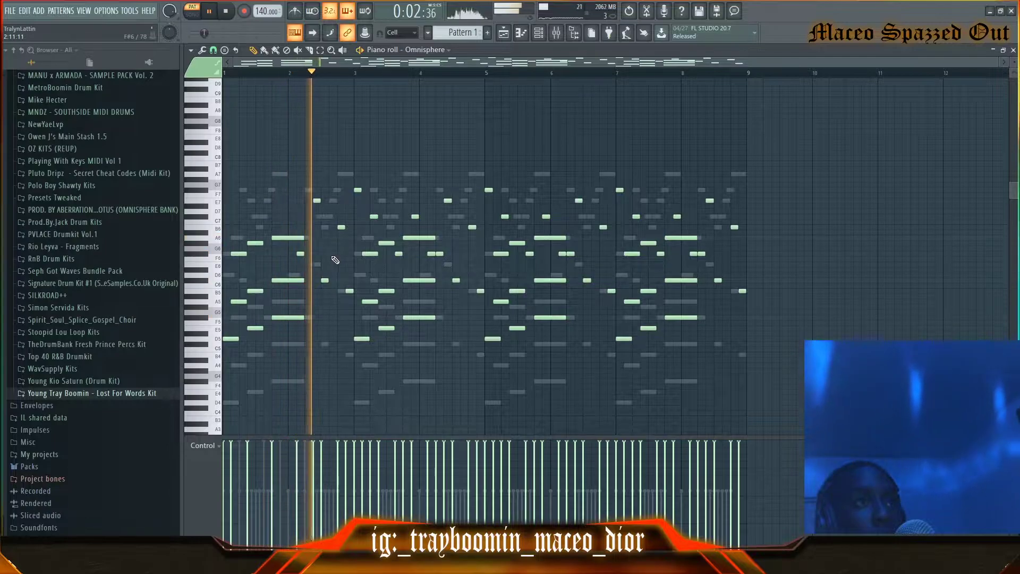
key("space")
left_click_drag(825, 150, 348, 387)
key("Delete")
Repeat the trimmed two-bar Omnisphere melody through bar 8 and check it in playback
left_click_drag(379, 178, 149, 420)
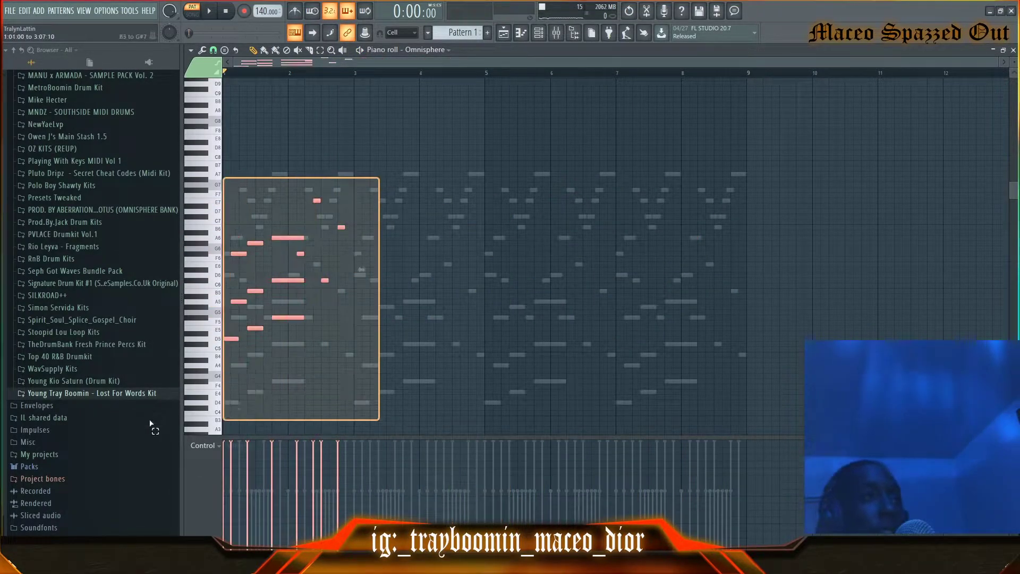
key("ctrl+b")
left_click_drag(525, 177, 192, 391)
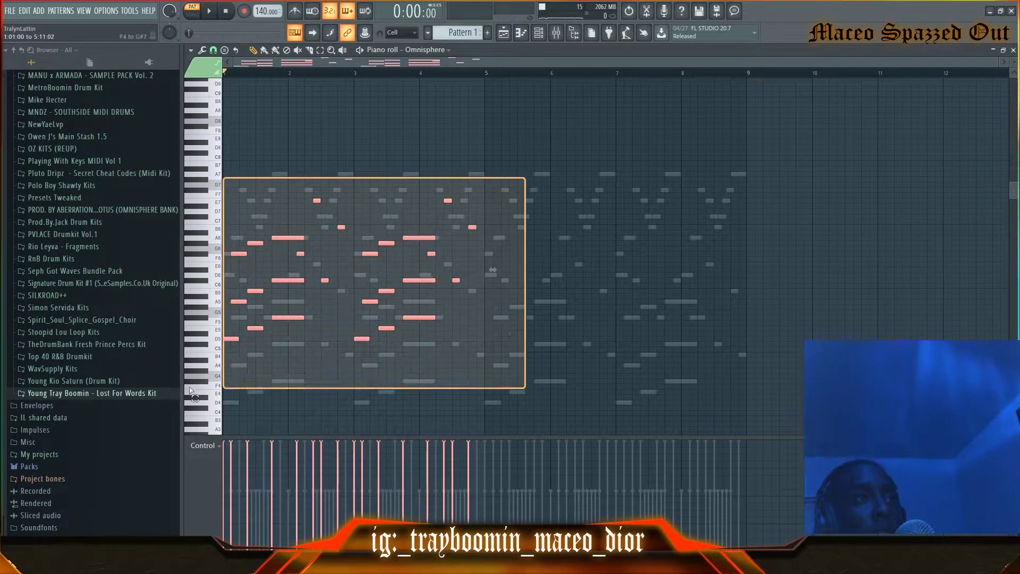
key("ctrl+b")
key("ctrl+d")
key("space")
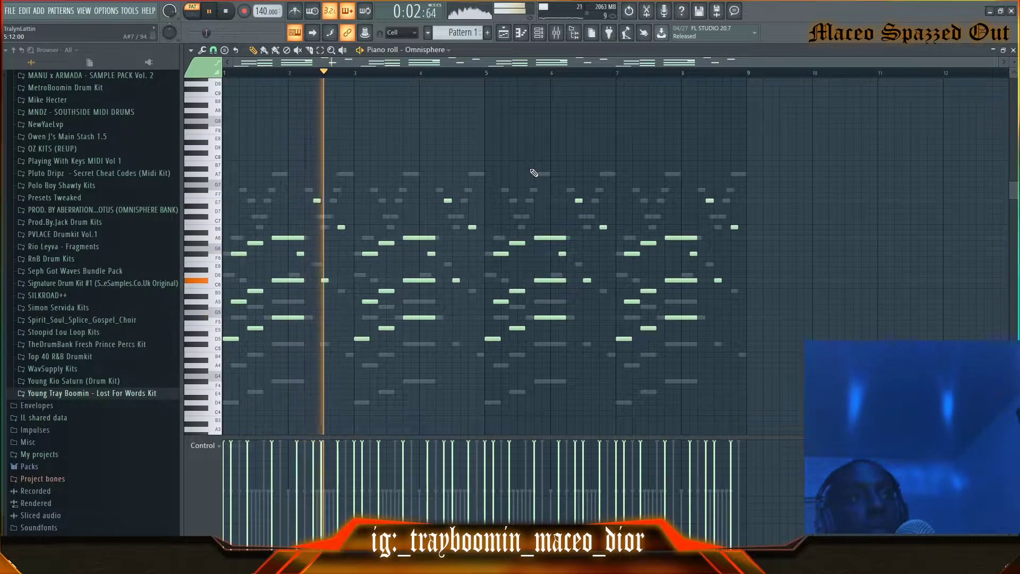
From the Lost For Words Kit, add Cymbal-IttyBitty with a hit on the first step and Clap-IKnowYouGotThis playing the CM-ReadyToGo pattern
left_click(539, 33)
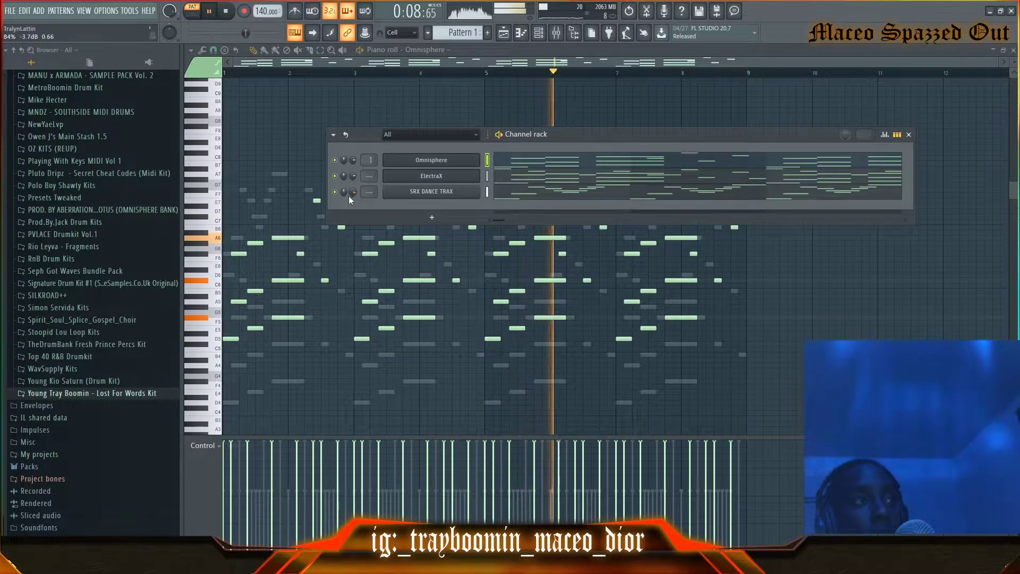
scroll(61, 300, "up", 5)
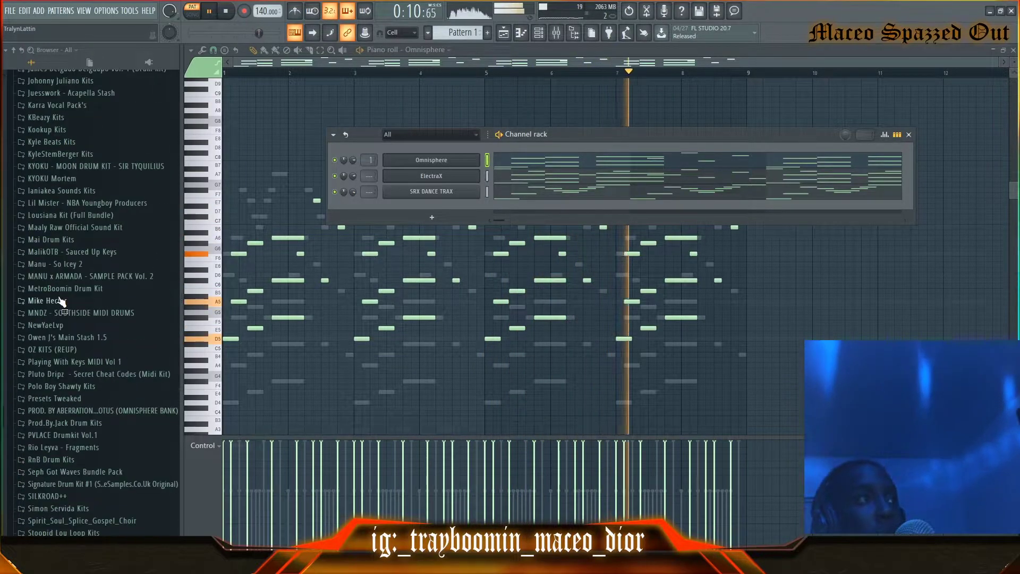
scroll(60, 301, "down", 5)
key("space")
left_click(58, 386)
scroll(80, 348, "down", 5)
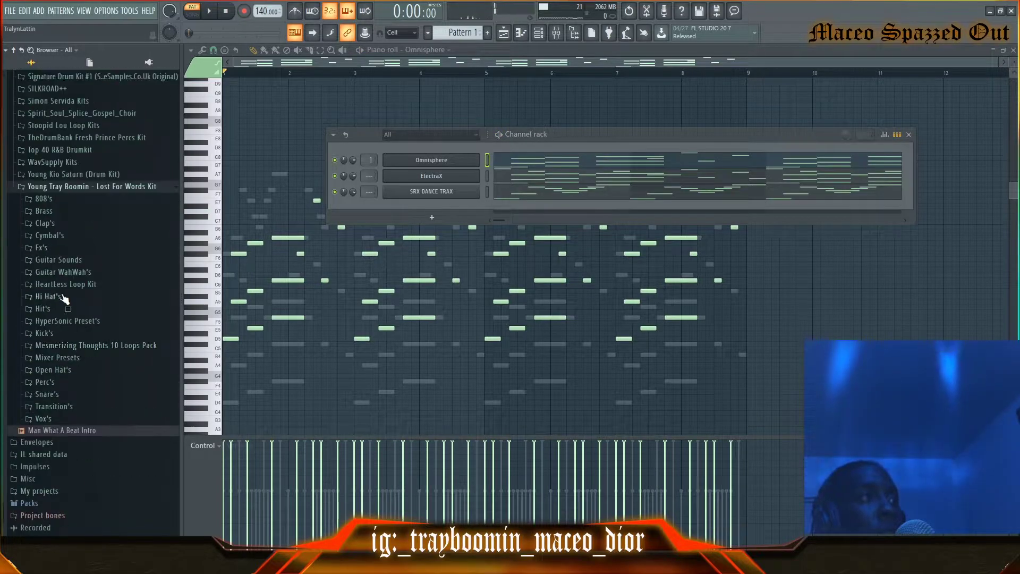
left_click(55, 237)
left_click_drag(62, 247, 670, 218)
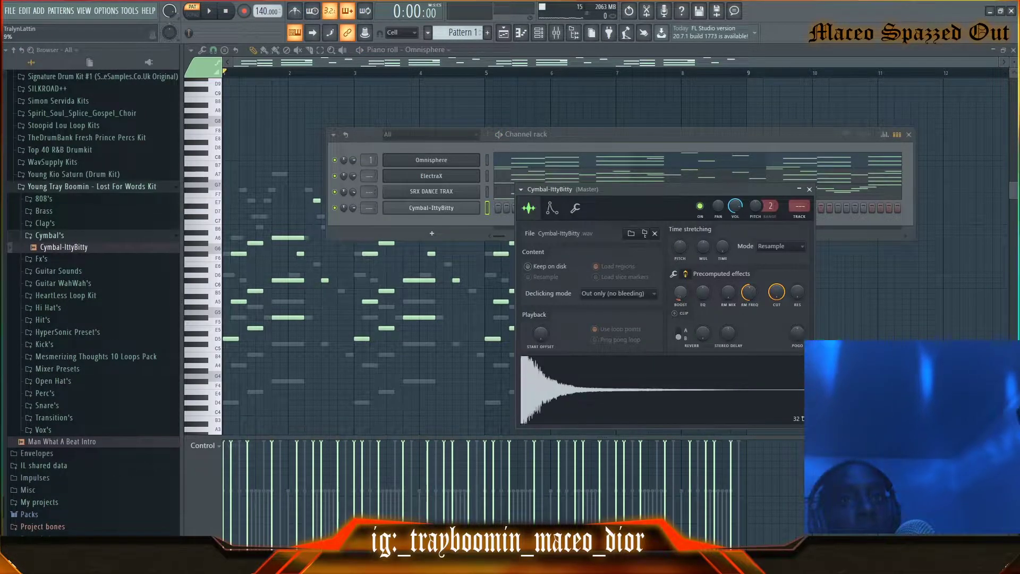
left_click(496, 207)
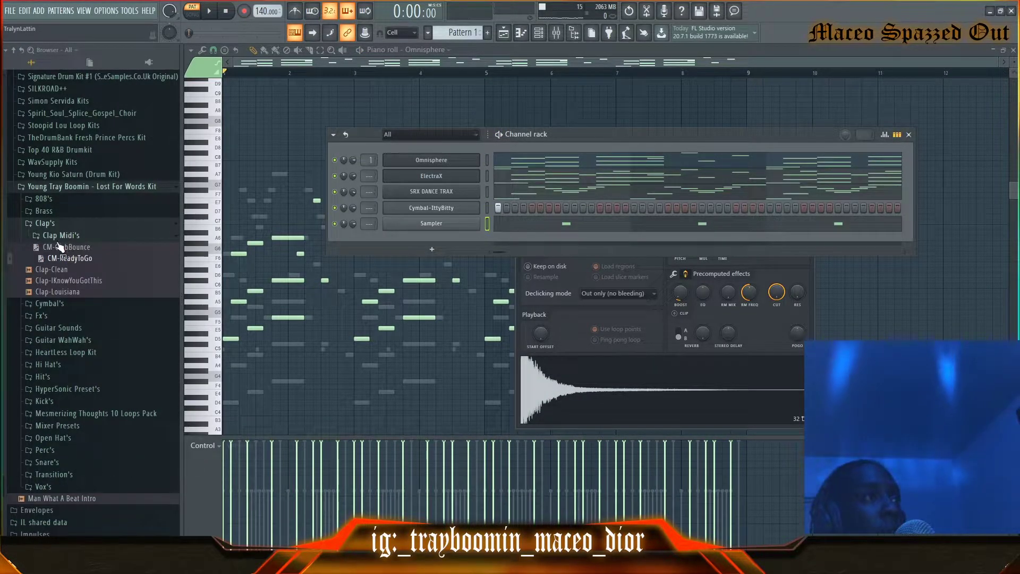
left_click(59, 235)
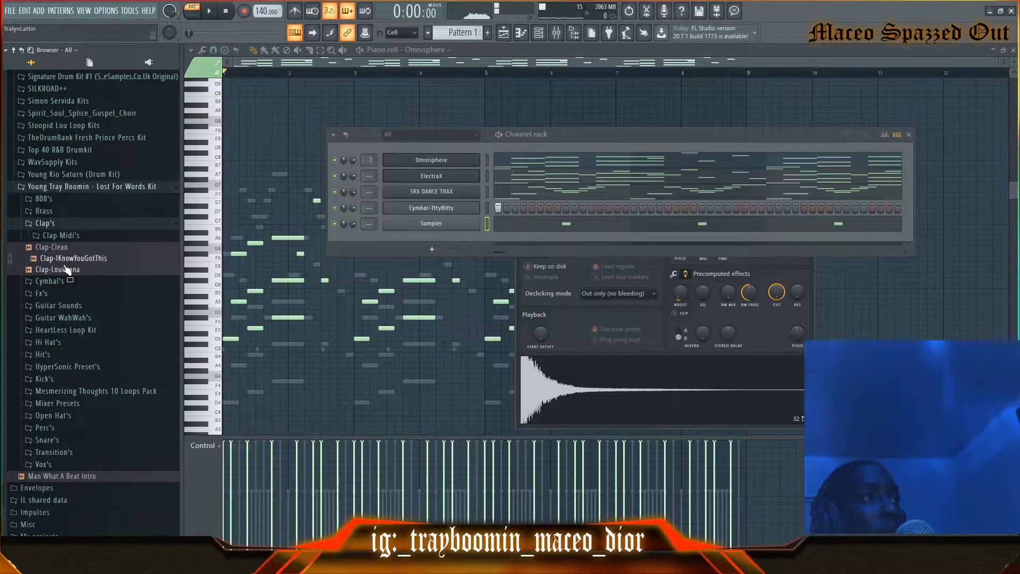
left_click_drag(456, 222, 454, 223)
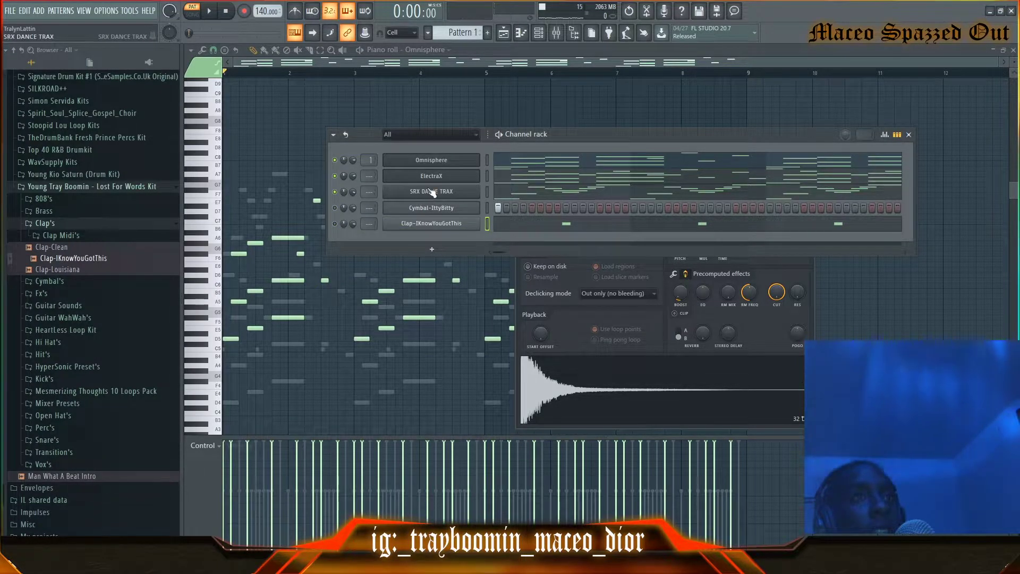
Clone the SRX DANCE TRAX channel and switch the clone to the Soft Lead category
right_click(432, 193)
left_click(510, 284)
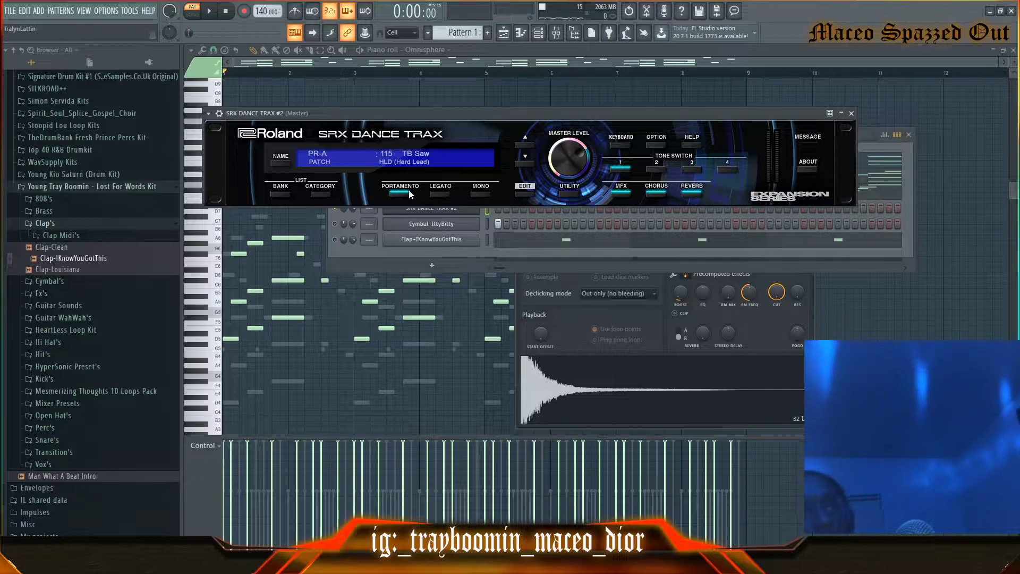
left_click(326, 195)
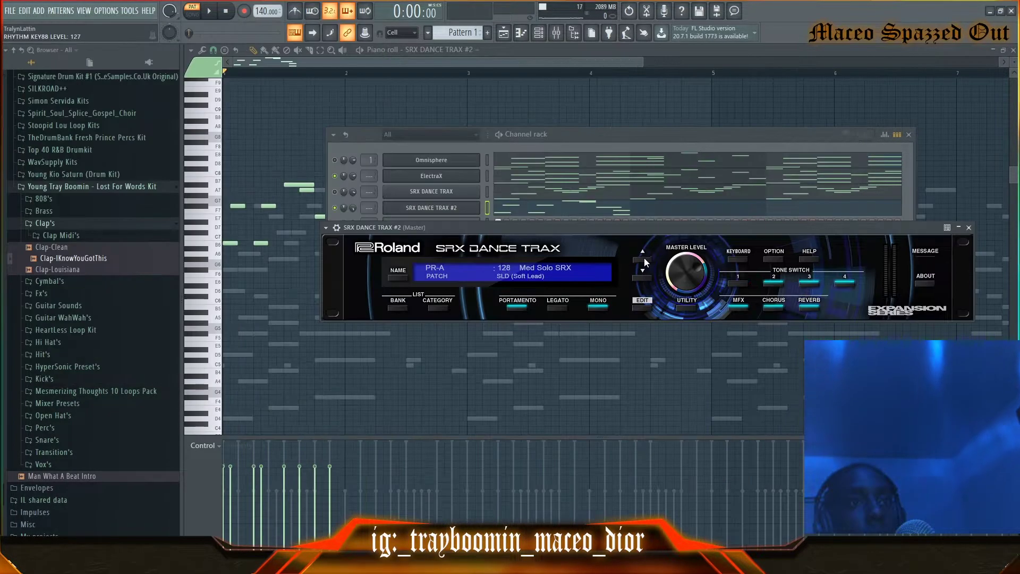
Audition the clone's Soft Lead patches from 128 Med Solo SRX down to 124 SoloSin SRX2 during playback
left_click(643, 258)
left_click(643, 258)
left_click(643, 258)
key("space")
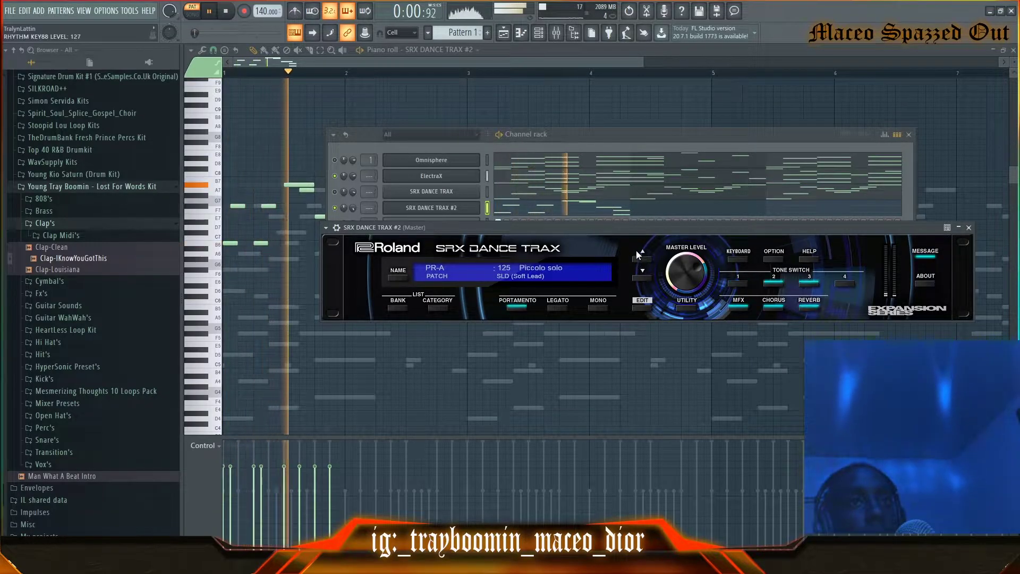
left_click(644, 258)
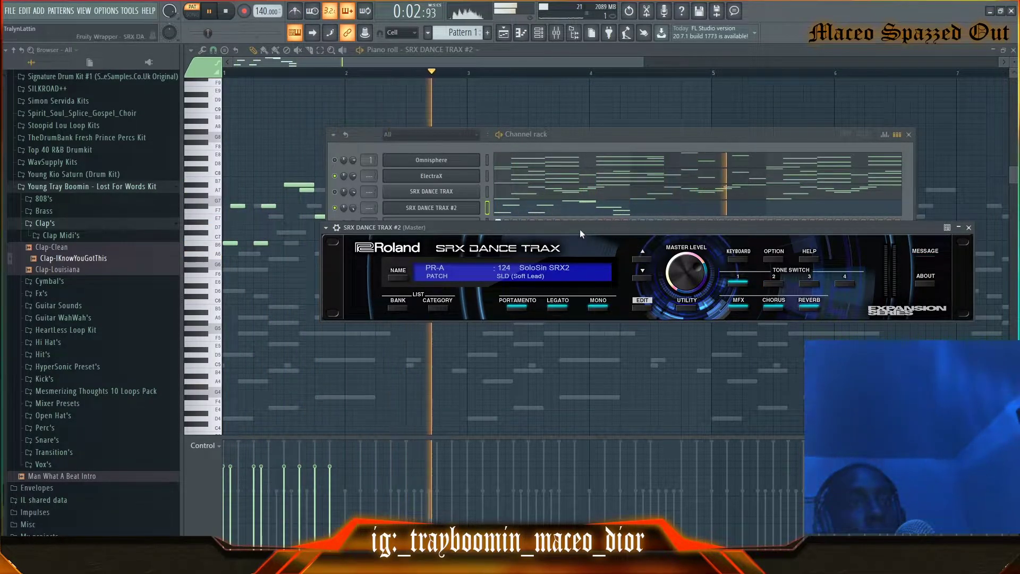
key("space")
Switch SRX DANCE TRAX #2 to the Synth Bass category and load patch 017 Bend Bs /sw
left_click(445, 270)
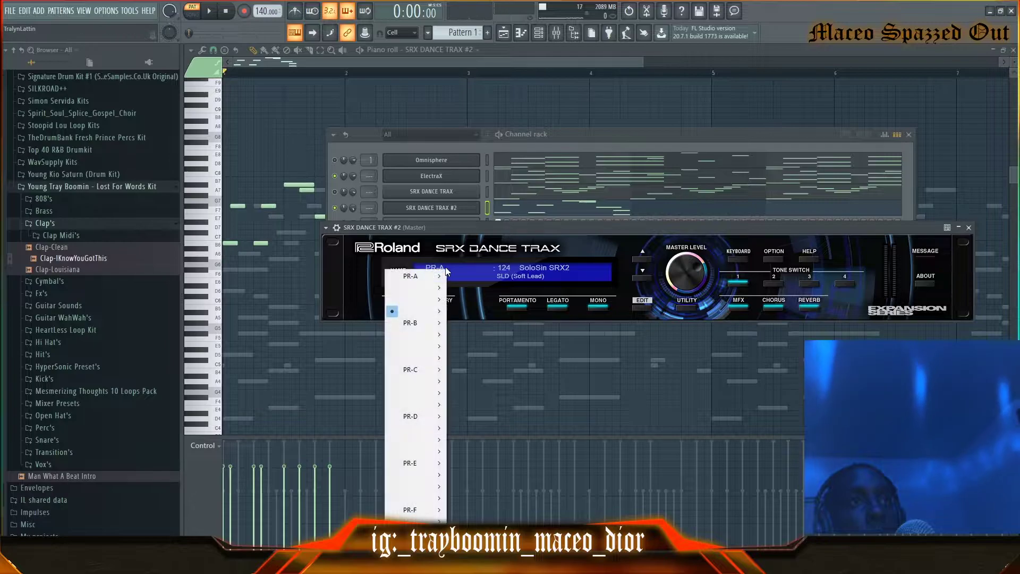
left_click(515, 280)
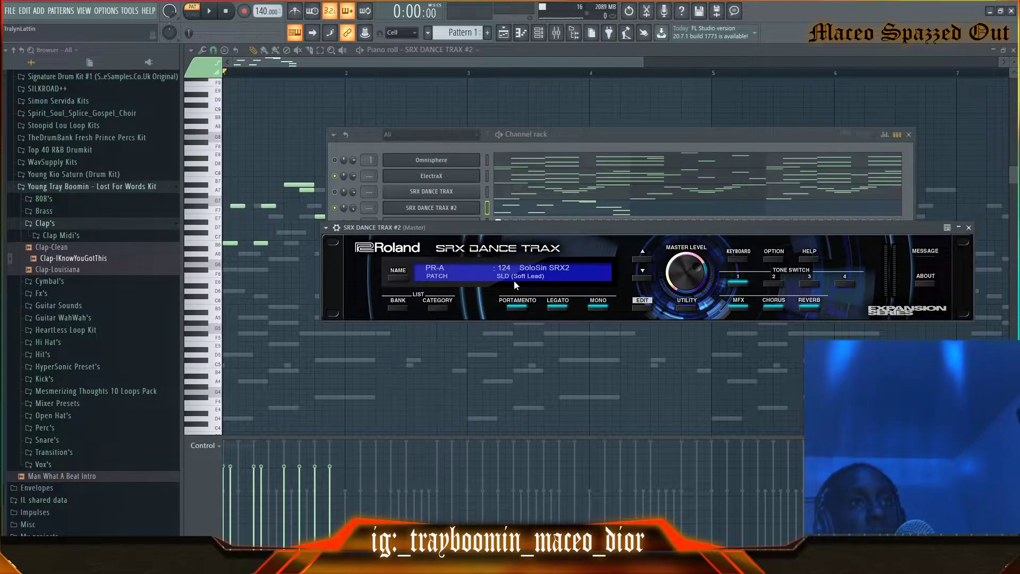
left_click(514, 279)
left_click(455, 307)
left_click(151, 86)
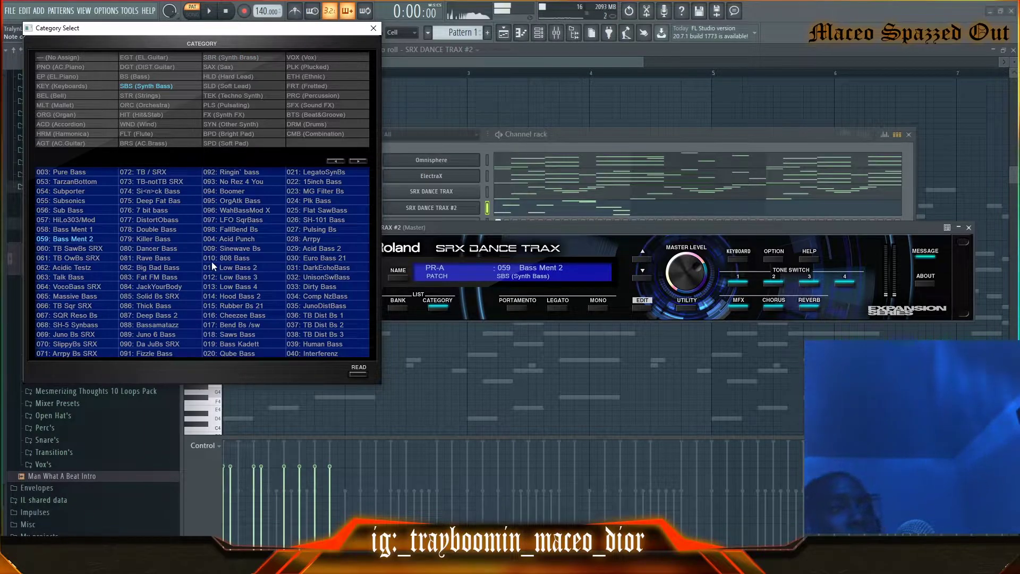
left_click(239, 280)
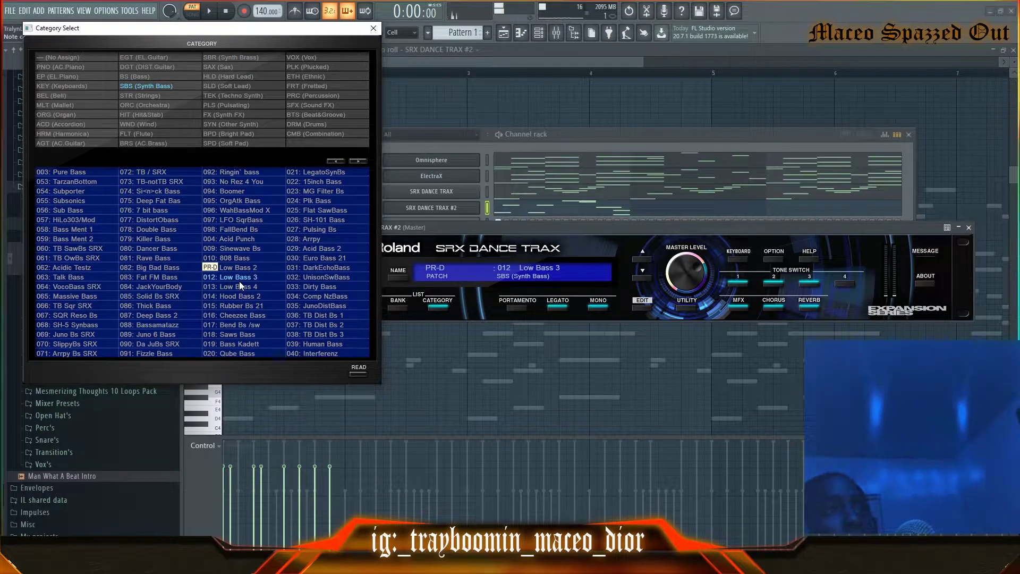
left_click(247, 324)
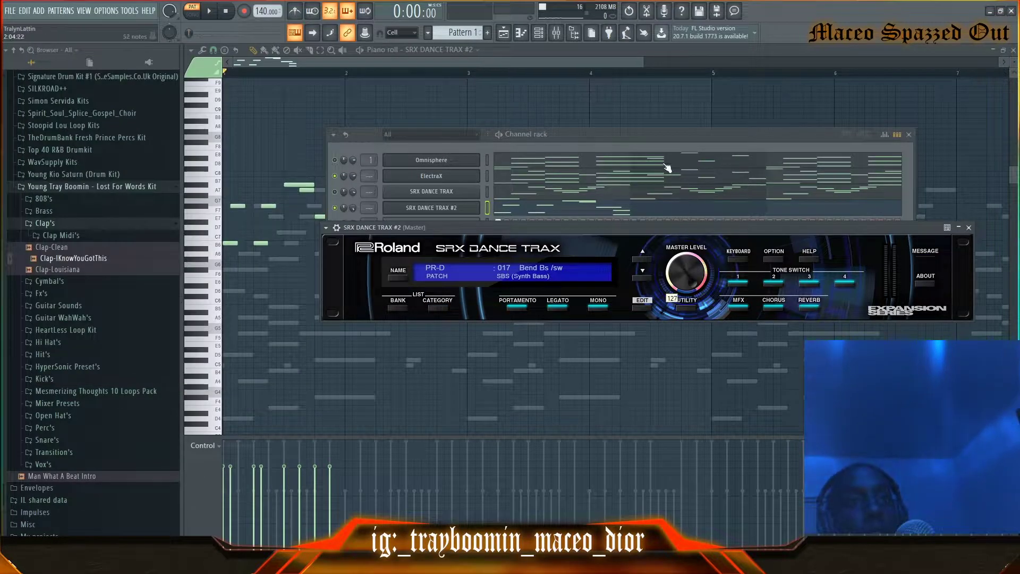
Solo the SRX DANCE TRAX #2 channel and listen to its part alone
left_click(209, 12)
right_click(335, 207)
left_click(348, 216)
key("space")
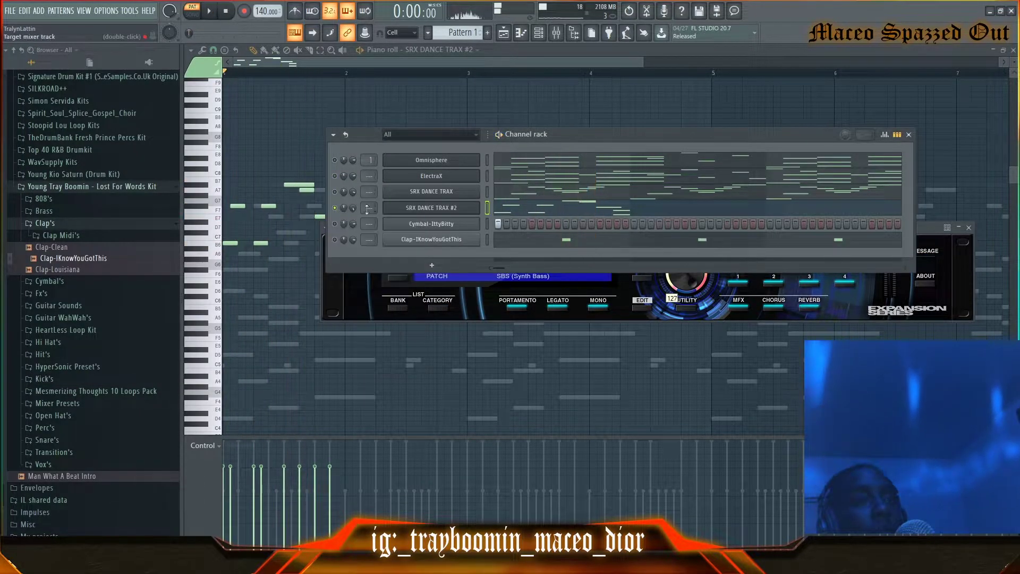
key("space")
key("space")
key("space")
Lower the SRX DANCE TRAX #2 melody by two octaves and extend it into bar 2
left_click(508, 209)
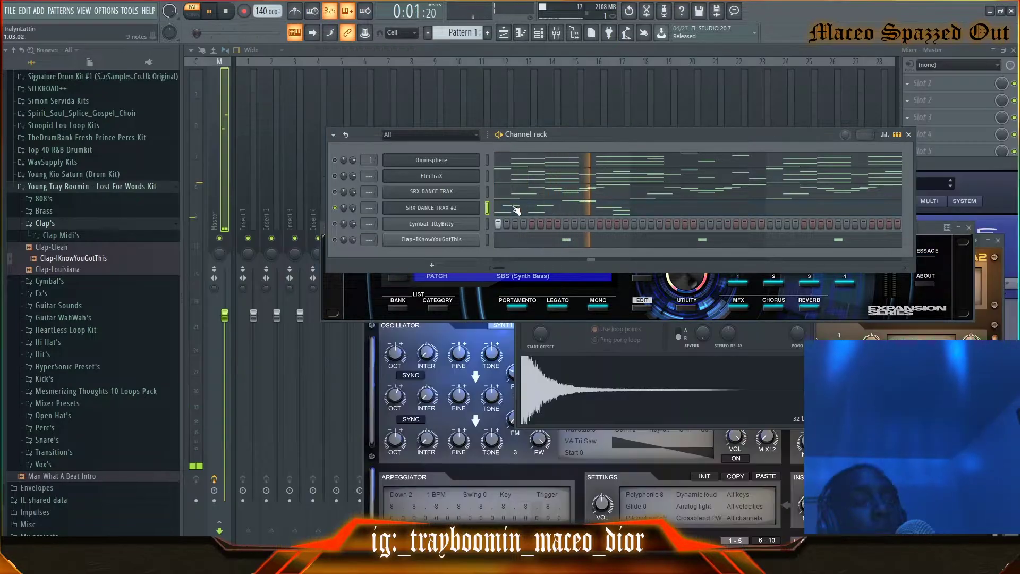
left_click(516, 209)
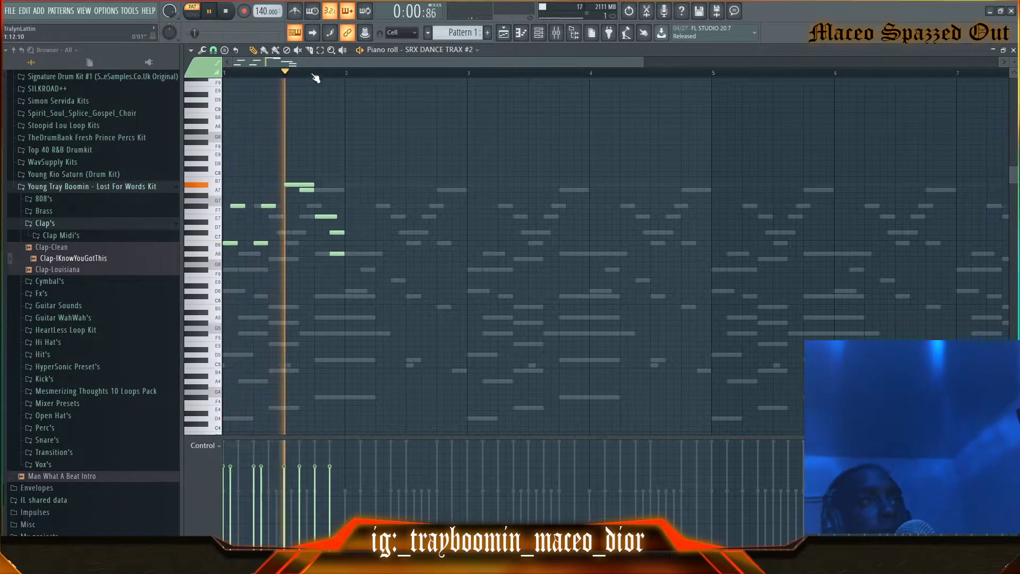
scroll(325, 80, "up", 2)
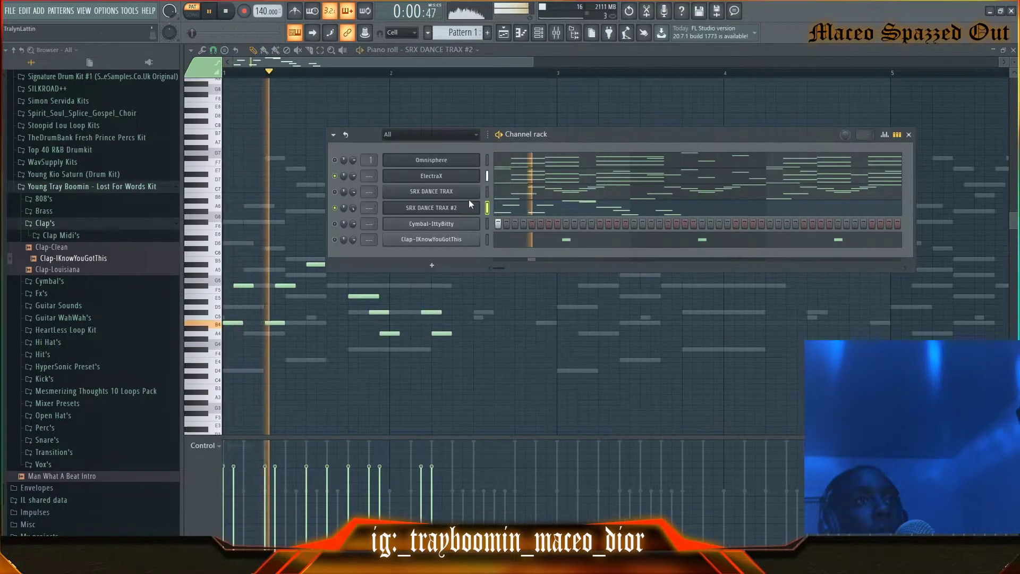
left_click(470, 199)
left_click(345, 263)
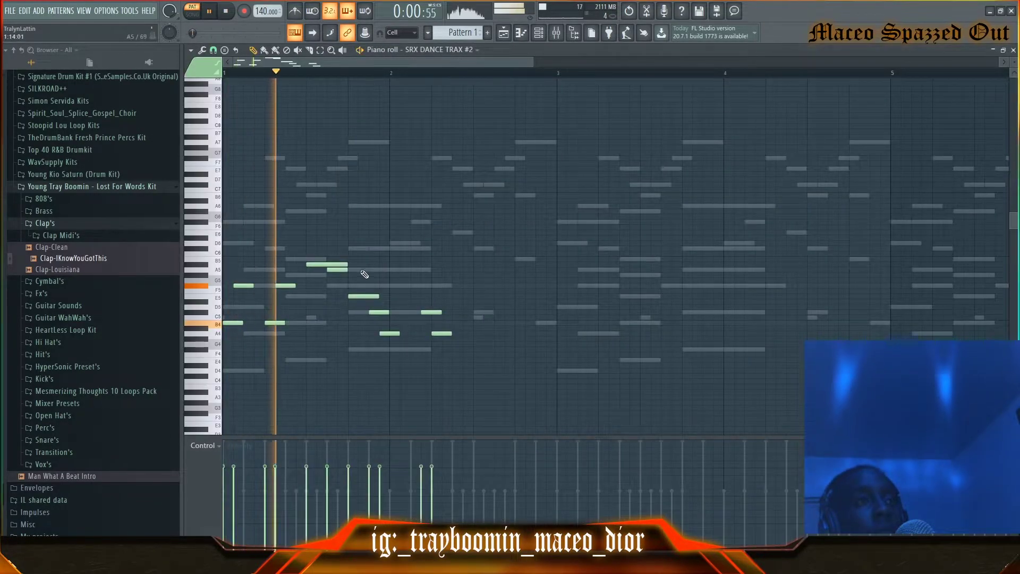
Rework the melody's notes from the middle of bar 1 and fill bar 2 with repeated high and low notes ending on A5
key("space")
left_click(335, 262)
key("space")
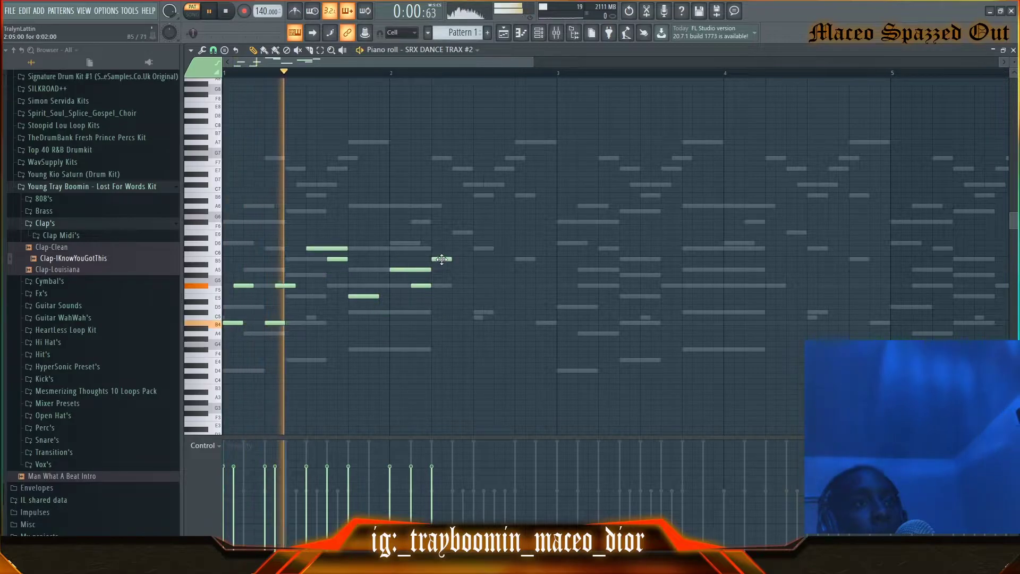
left_click(545, 295)
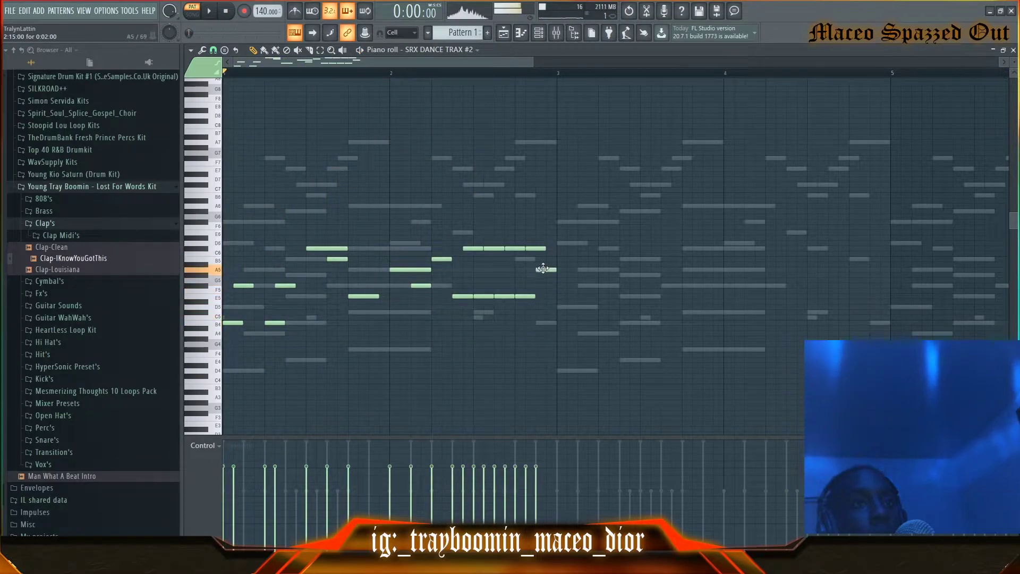
Lower the two-bar SRX DANCE TRAX #2 melody by one octave and check it in playback
key("ctrl+Down")
key("space")
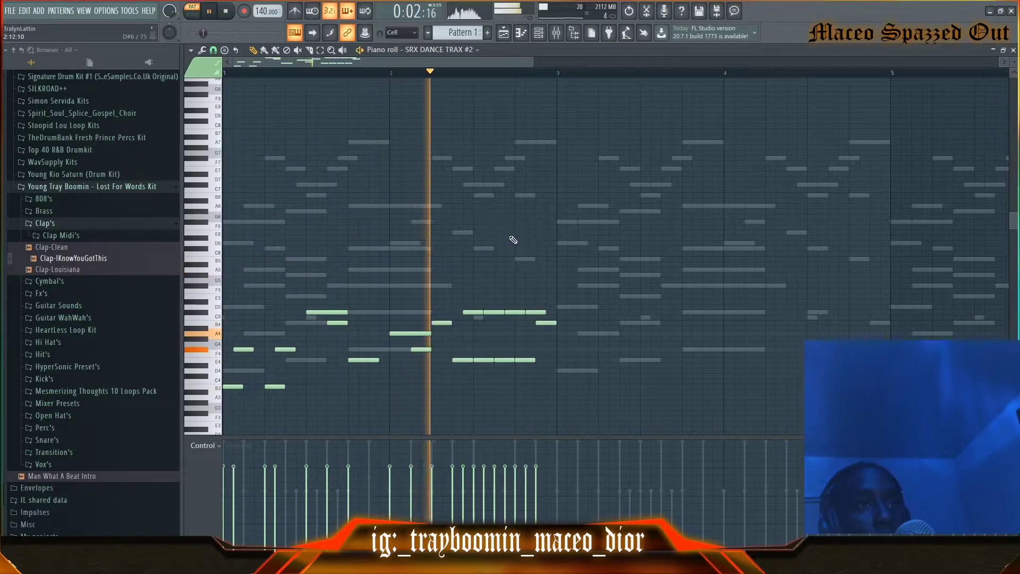
key("space")
Duplicate the two-bar SRX DANCE TRAX #2 melody into bars 3 and 4 and select all four bars
left_click_drag(627, 270, 286, 384)
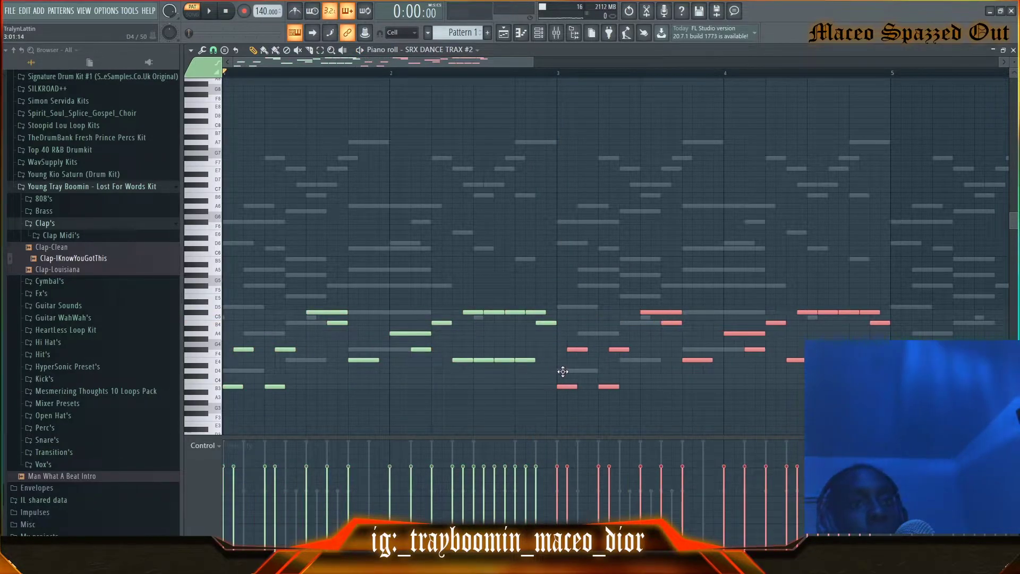
scroll(471, 76, "down", 2)
left_click_drag(726, 235, 223, 435)
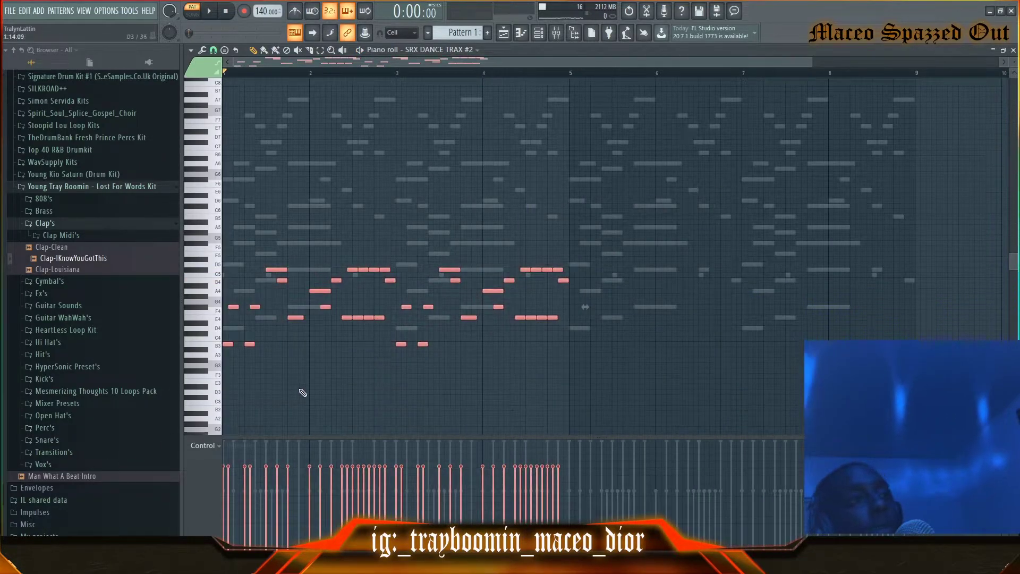
Change SRX DANCE TRAX #2 to patch 018 Saws Bass and raise its note velocities to the maximum
key("F6")
left_click(444, 211)
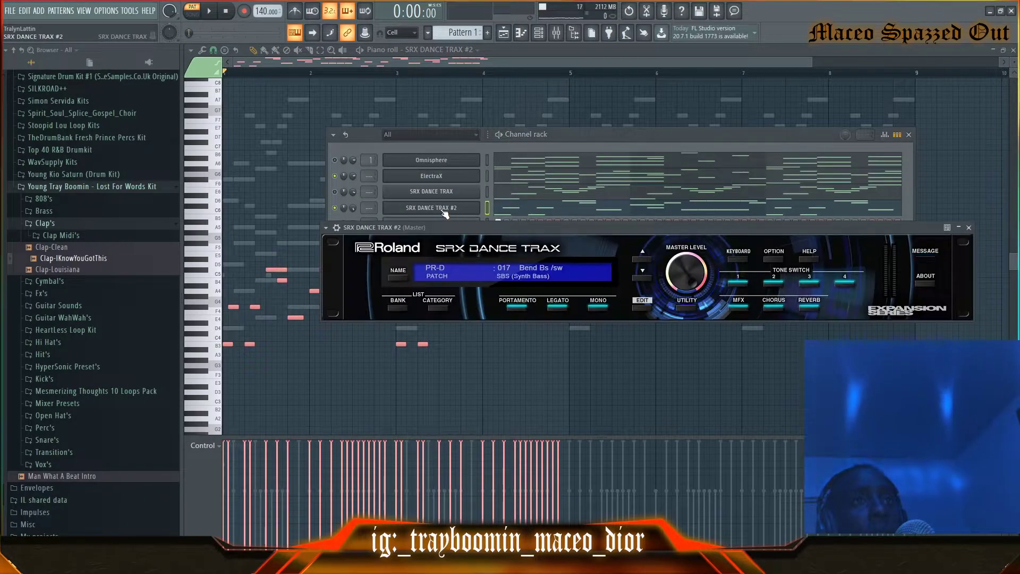
left_click(643, 279)
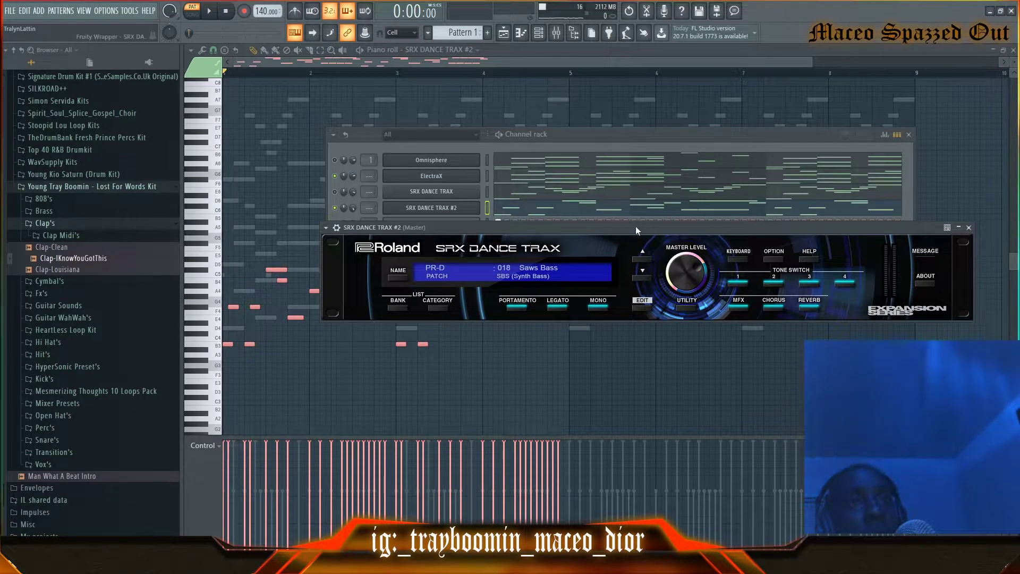
key("space")
left_click(298, 180)
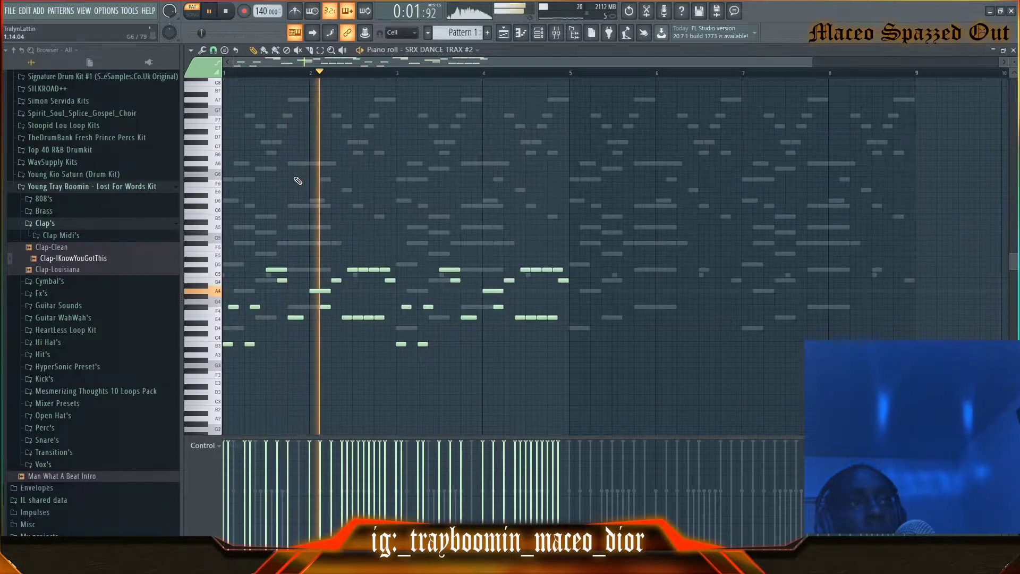
Raise the melody's first two notes to D4 and A4 and check them in playback
scroll(246, 78, "up", 5)
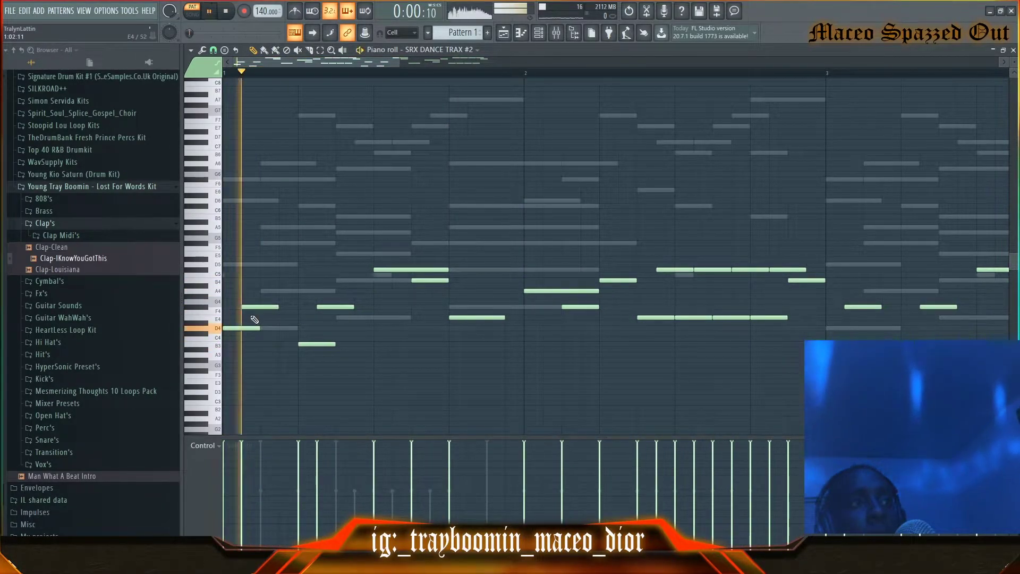
key("space")
left_click_drag(255, 306, 255, 291)
key("space")
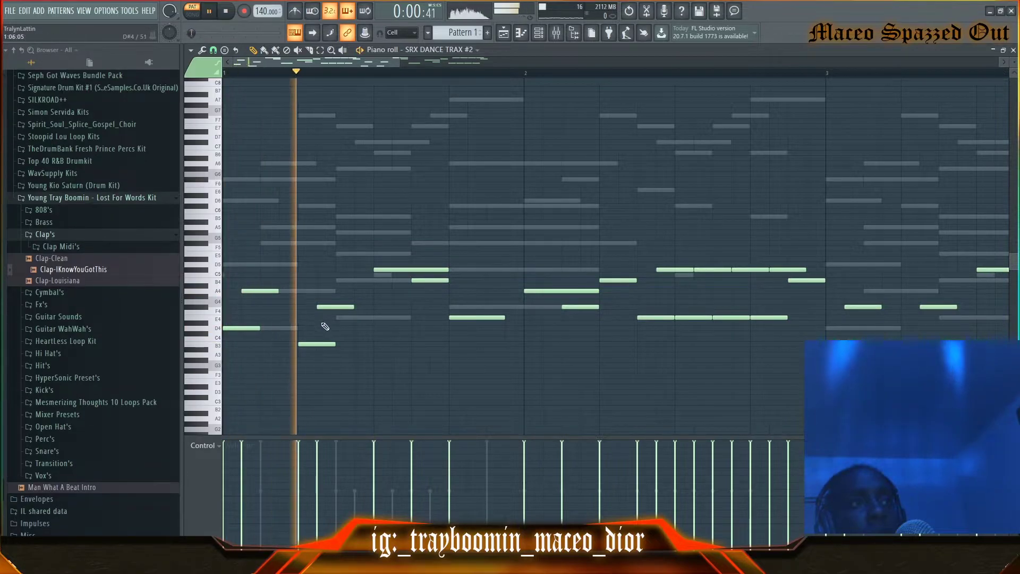
Raise the third and fourth notes of bar 1 to D4 and A4 and check them in playback
key("space")
left_click_drag(314, 343, 313, 322)
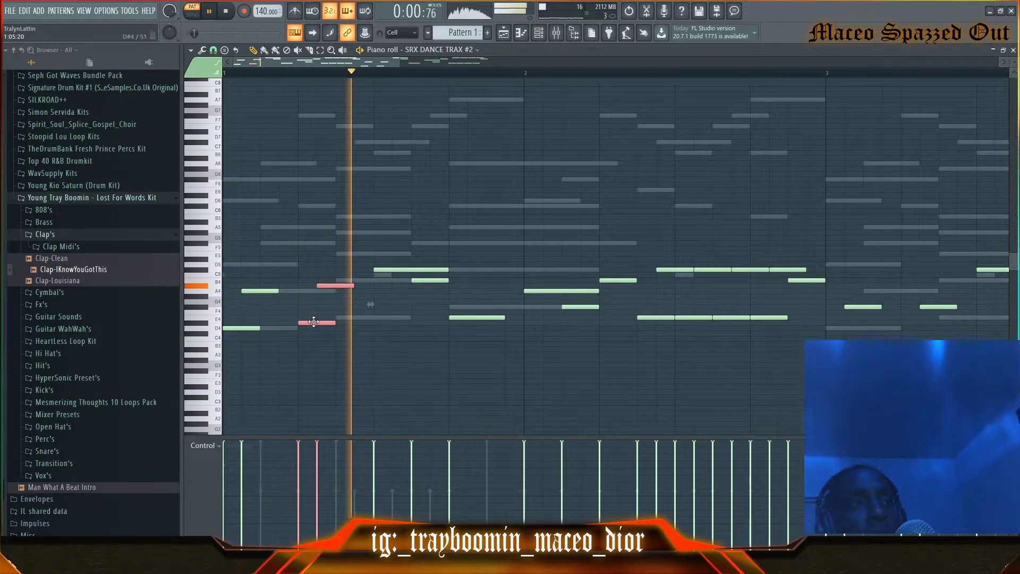
key("ctrl+d")
key("space")
key("space")
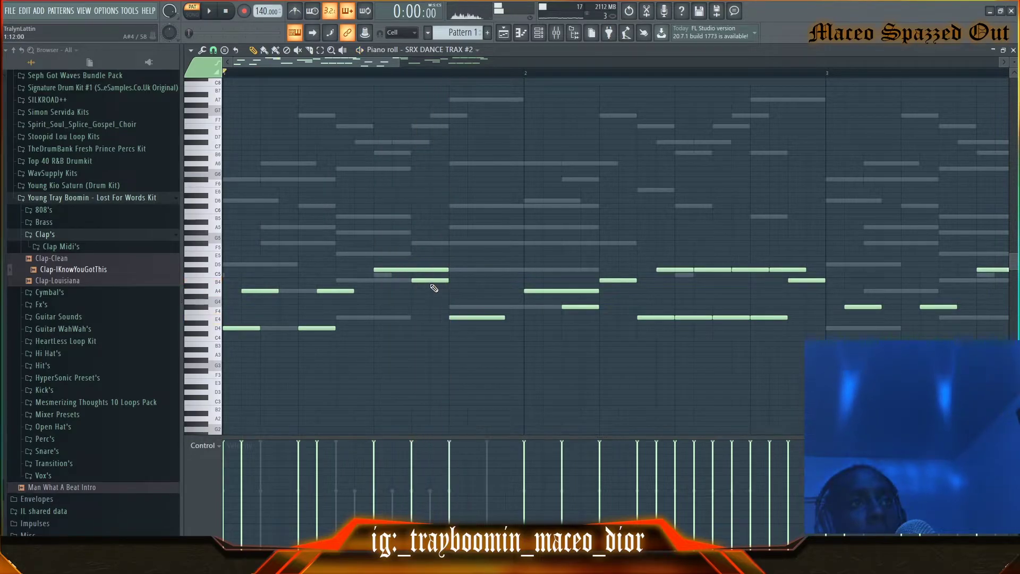
Raise bar 1's final low note to F#4, and in bar 2 lower alternate C#5 notes to C5 and the last E4 to D4
left_click_drag(467, 318, 463, 307)
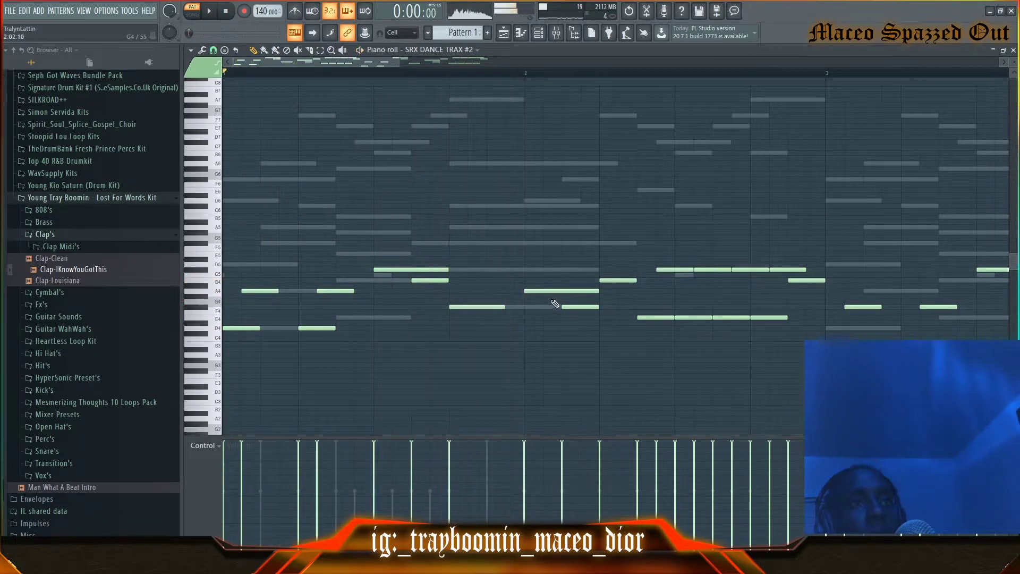
left_click_drag(366, 62, 419, 73)
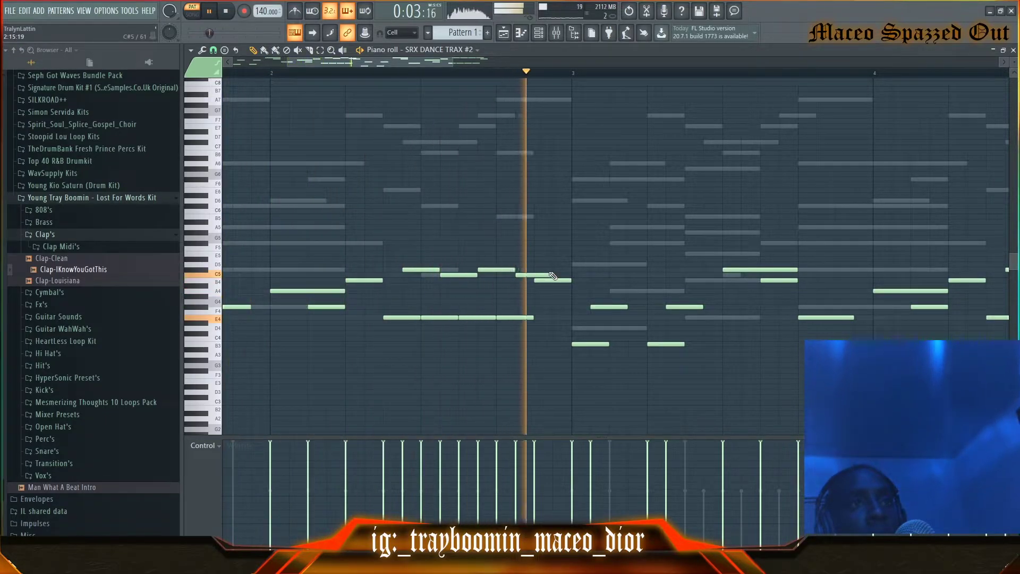
key("space")
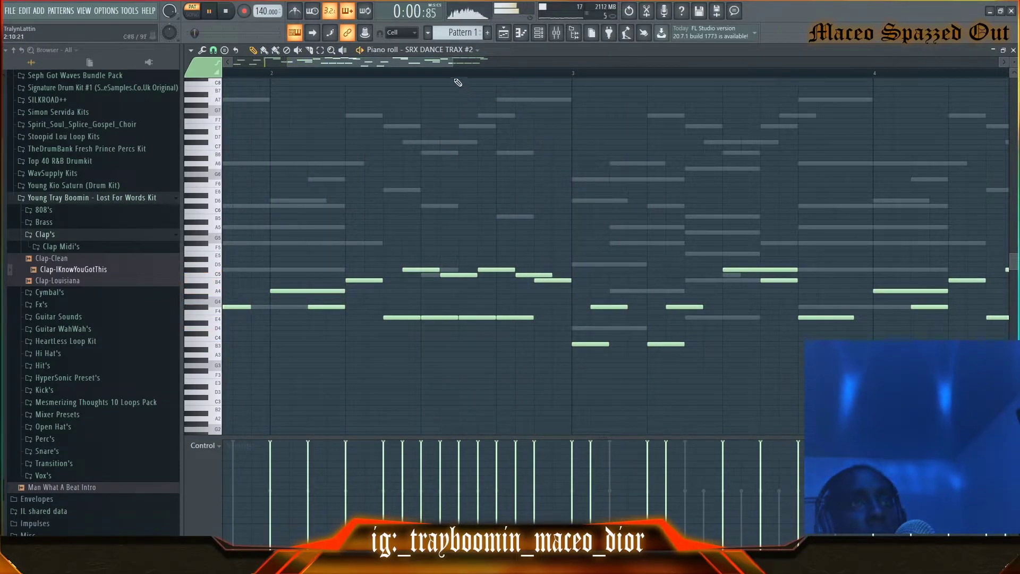
scroll(458, 84, "down", 2)
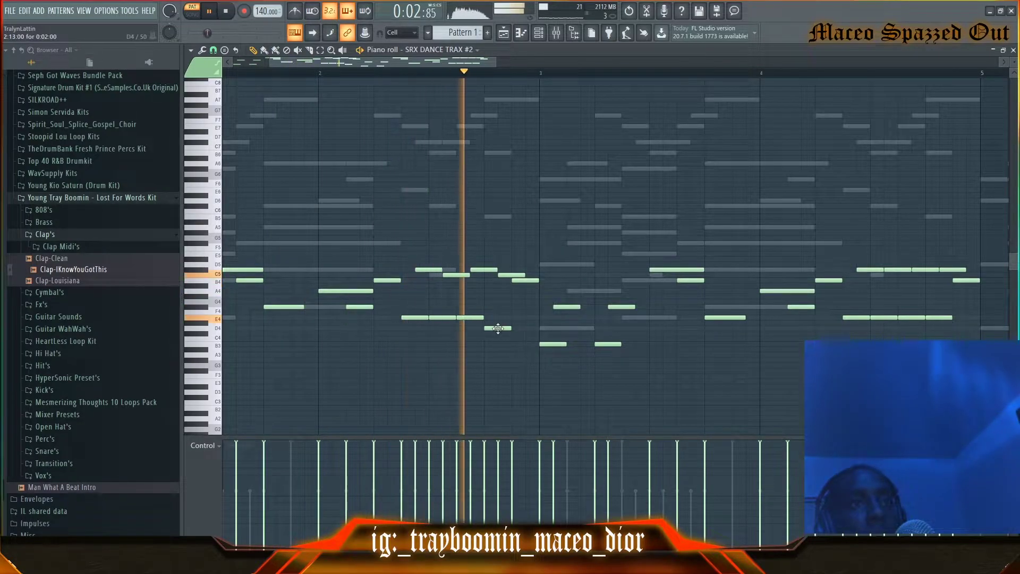
key("space")
Replace the notes in bars 3 and 4 with a copy of the revised first two bars
scroll(480, 73, "down", 4)
left_click_drag(700, 200, 224, 236)
key("Delete")
key("ctrl+b")
key("space")
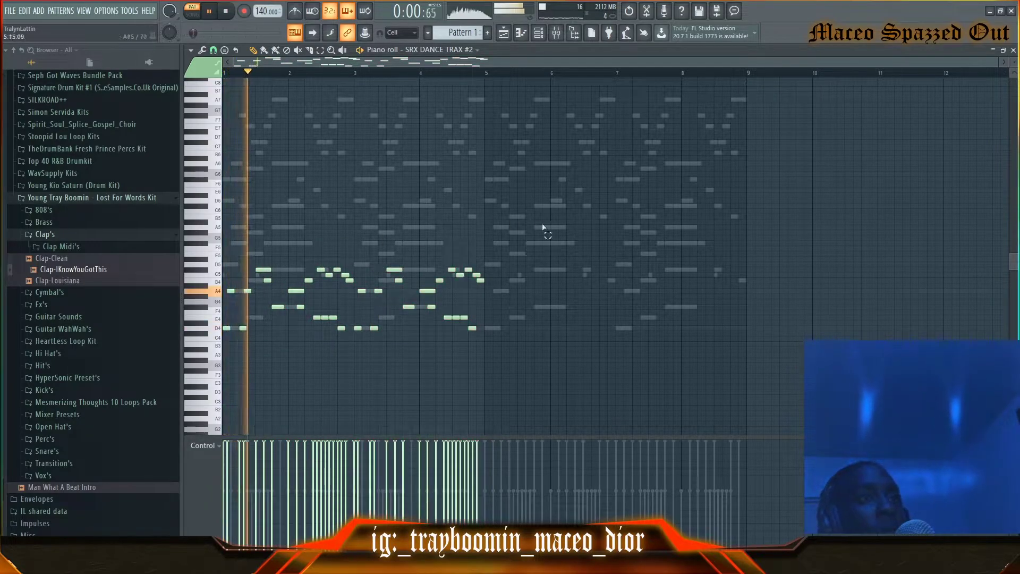
Set the grid snap to Bar and duplicate the four-bar SRX DANCE TRAX #2 melody into bars 5 to 8
key("ctrl+a")
left_click(213, 50)
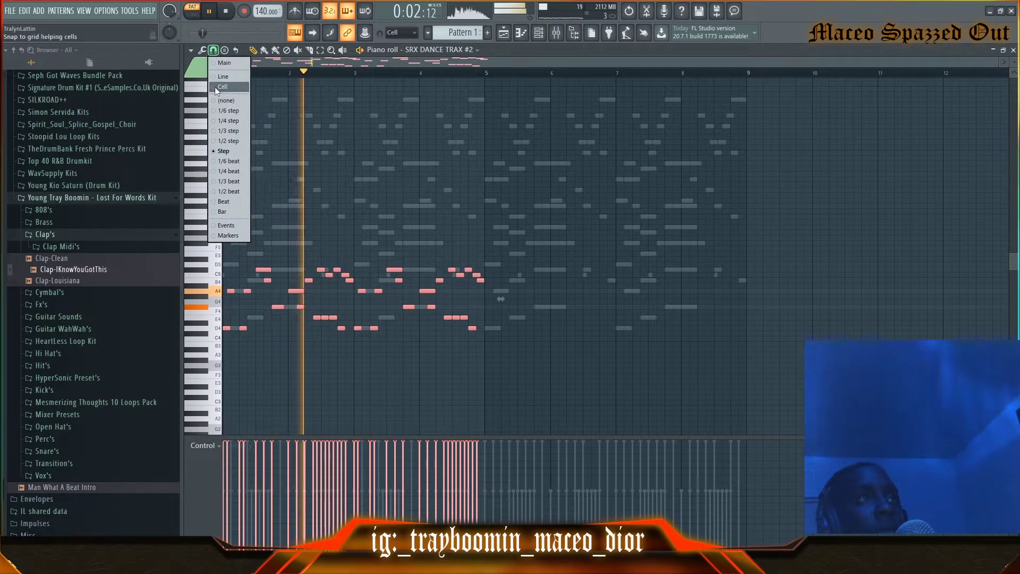
left_click(212, 213)
key("ctrl+b")
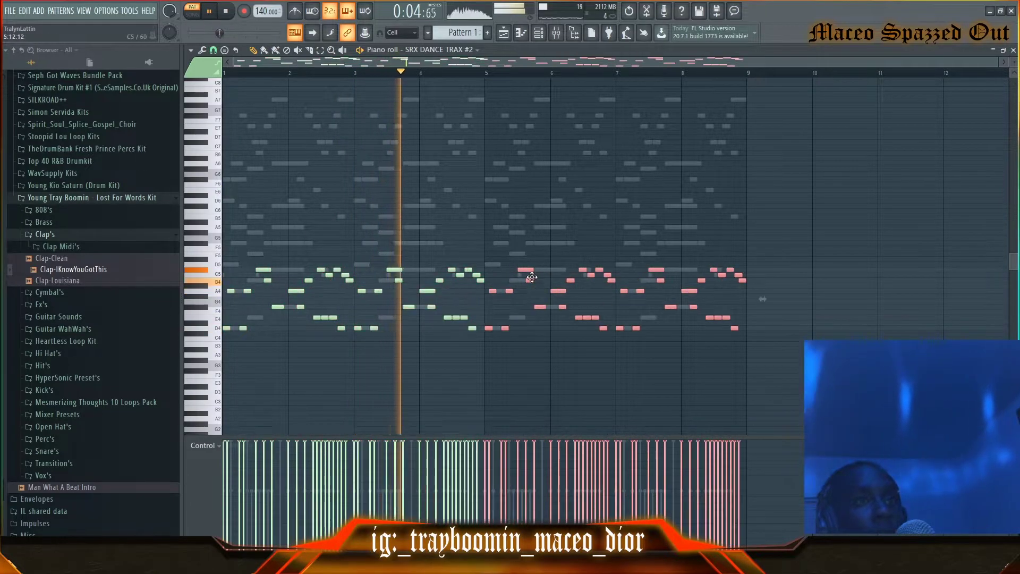
key("ctrl+d")
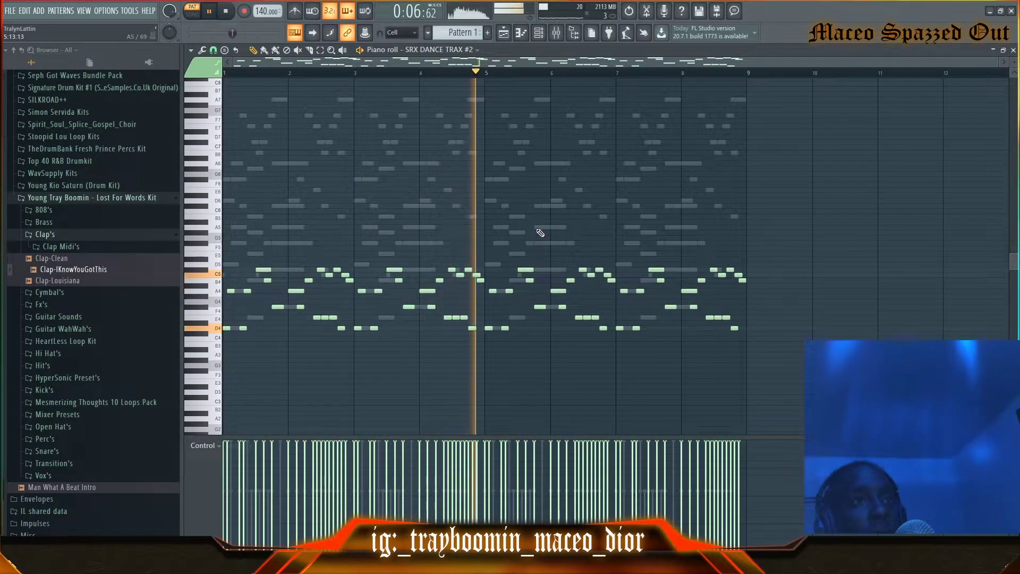
Re-enable all muted channels in the channel rack and play the full pattern
key("F6")
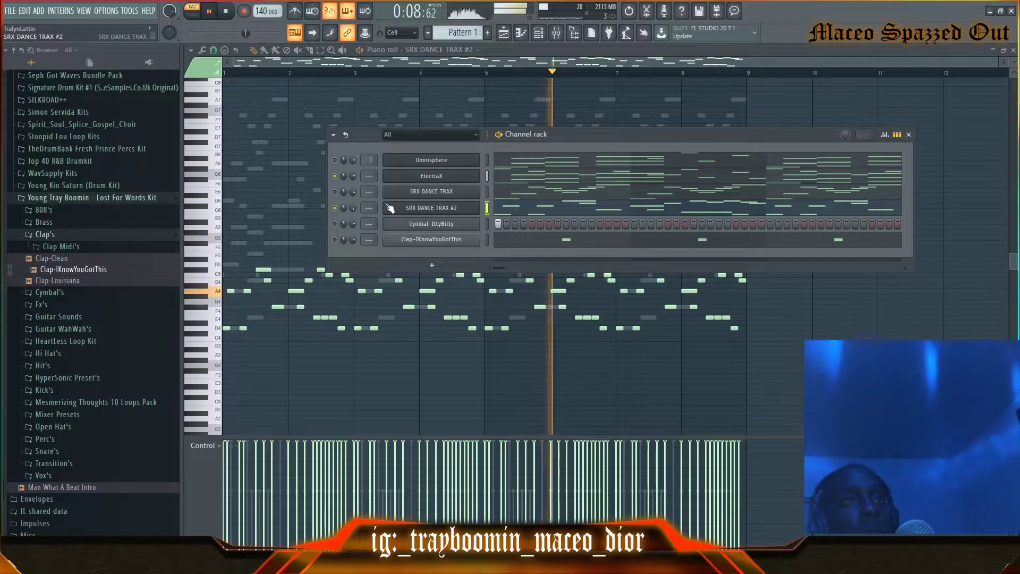
key("space")
key("space")
right_click(336, 207)
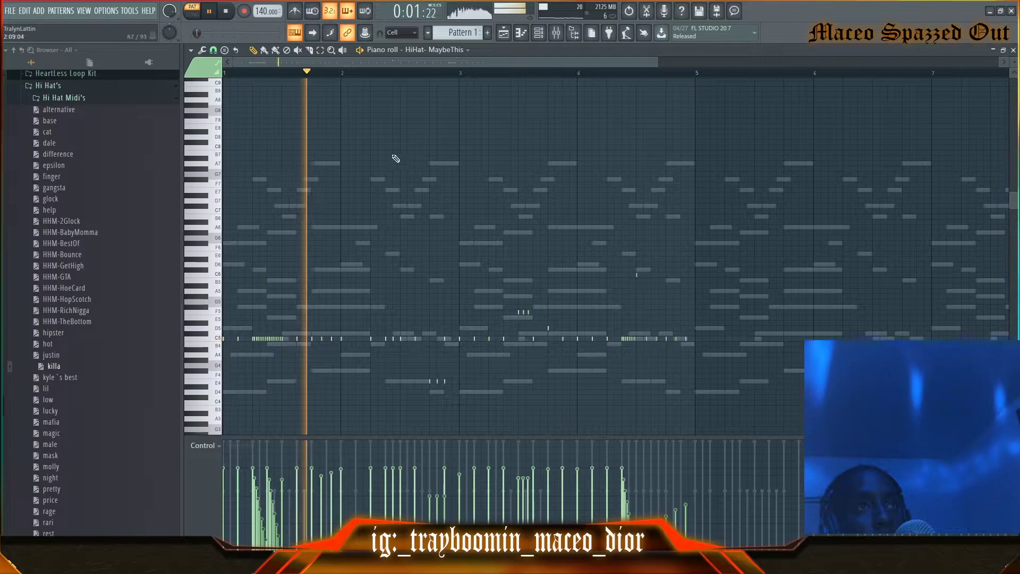
Copy the four-bar HiHat- MaybeThis pattern into bars 5 to 8 with Bar snapping and slightly raise all its note velocities
scroll(308, 78, "down", 3)
left_click(213, 50)
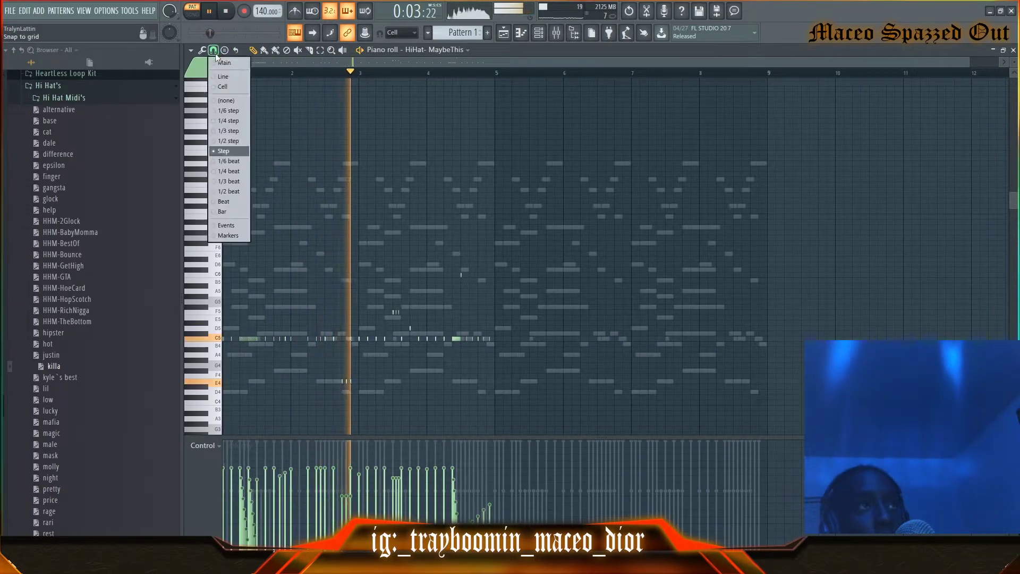
left_click(219, 212)
left_click_drag(539, 238, 229, 393)
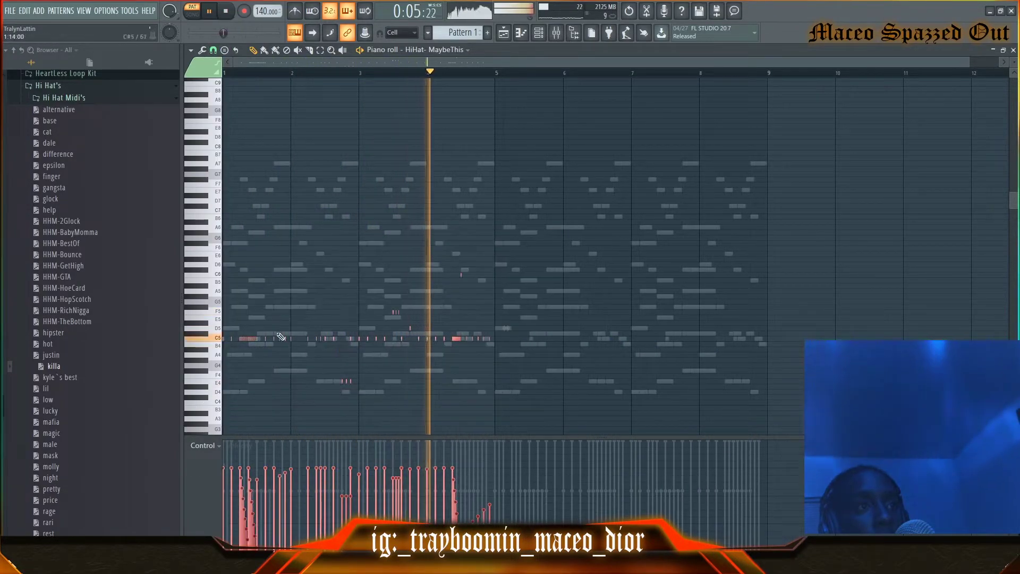
left_click_drag(246, 338, 530, 326, "shift")
key("ctrl+d")
key("ctrl+a")
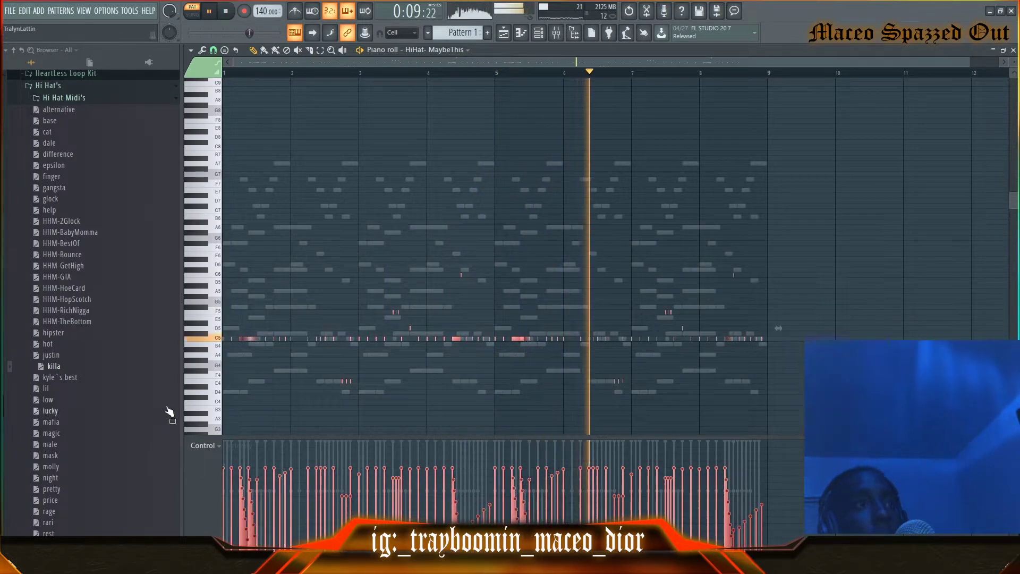
key("ctrl+d")
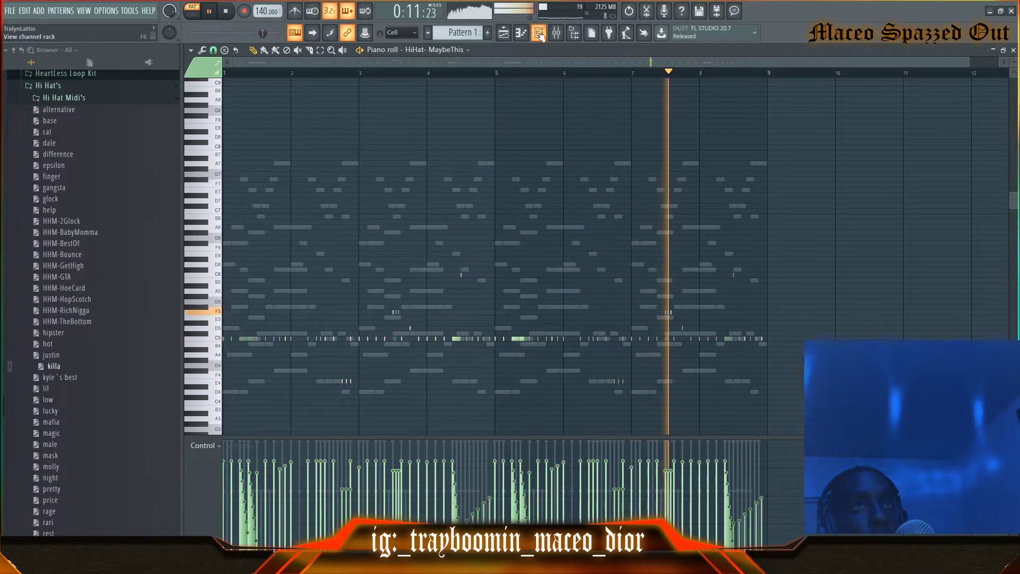
Add OpenHat-BounceBack from the Young Tray Boomin kit's Open Hat's folder as a channel and preview OpenHat-SayRound
key("F6")
scroll(46, 388, "up", 8)
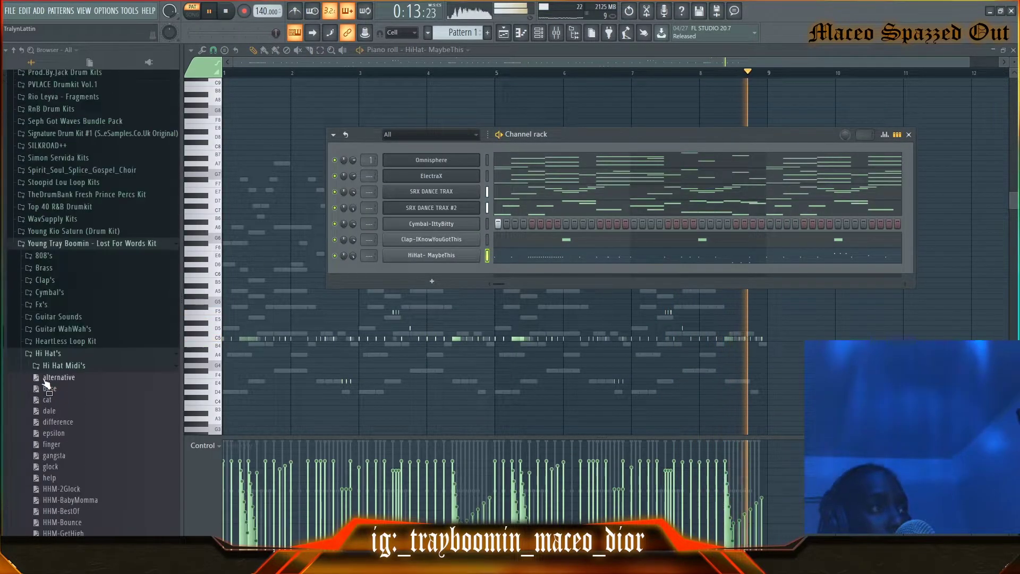
left_click(52, 354)
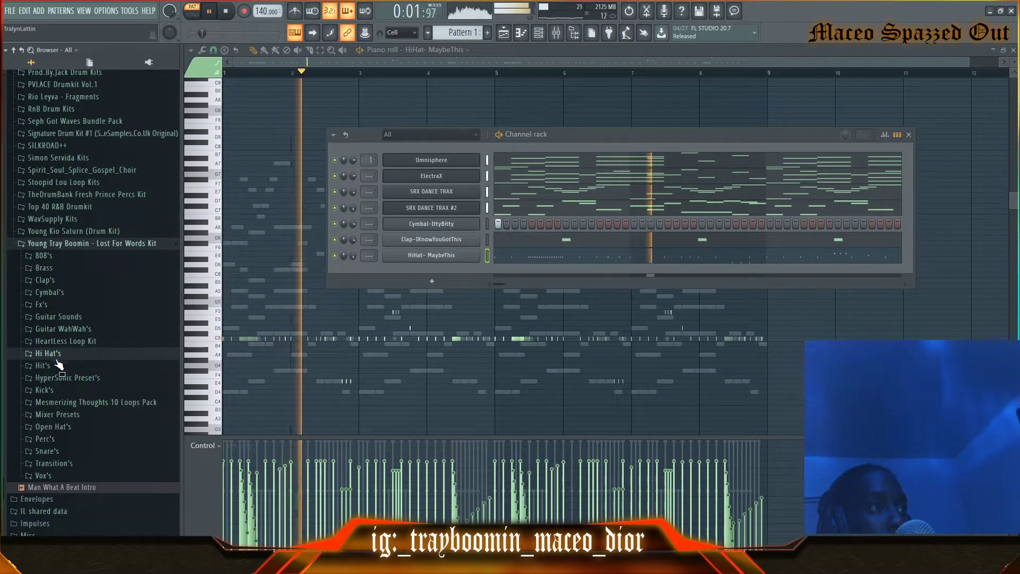
left_click(53, 427)
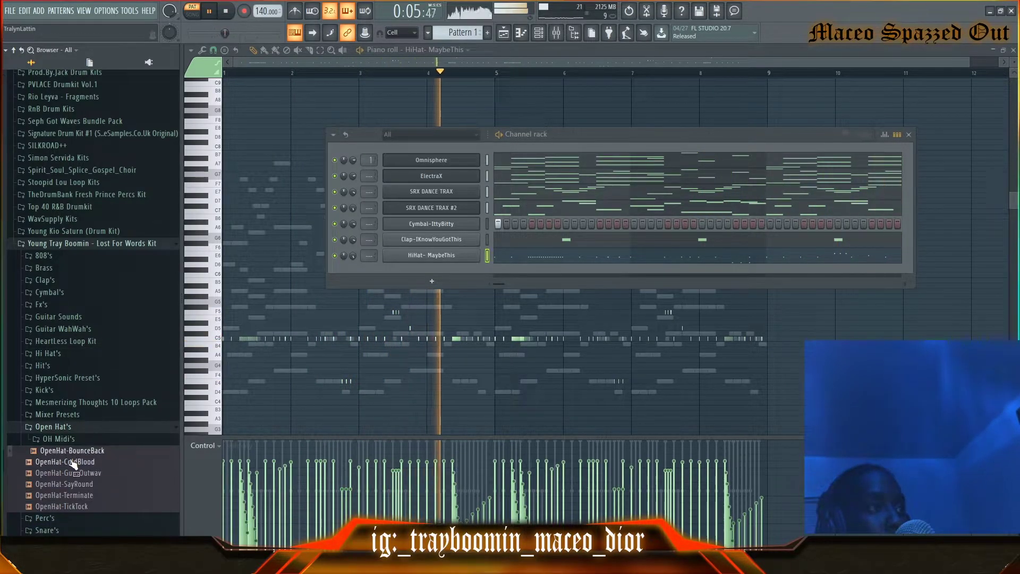
left_click_drag(477, 267, 428, 268)
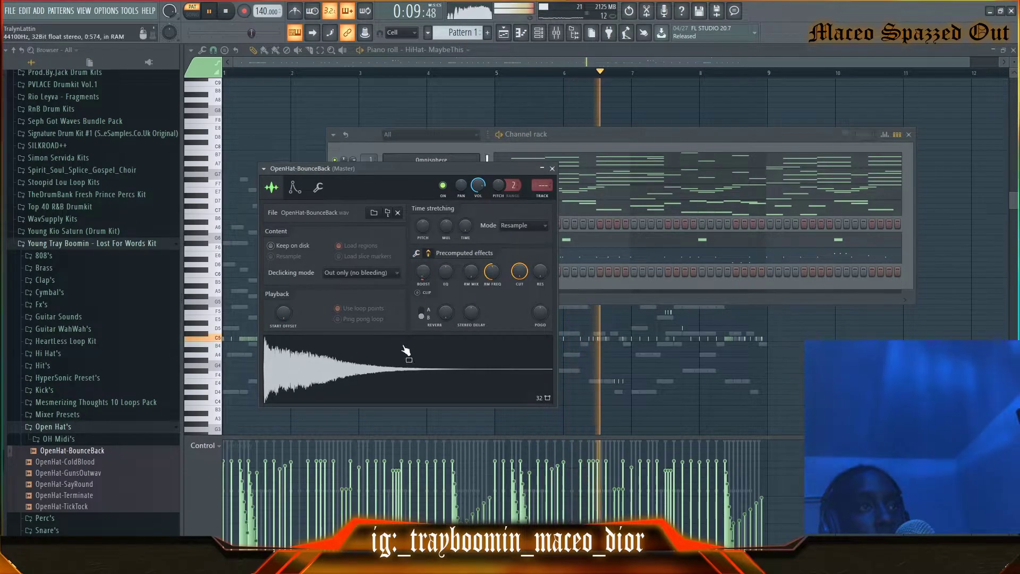
left_click(98, 484)
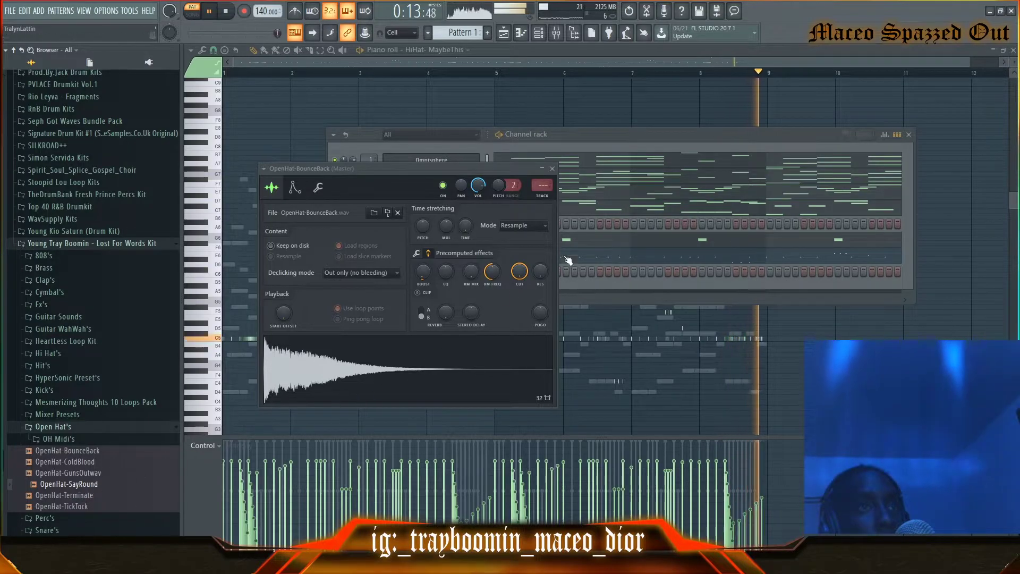
left_click(554, 169)
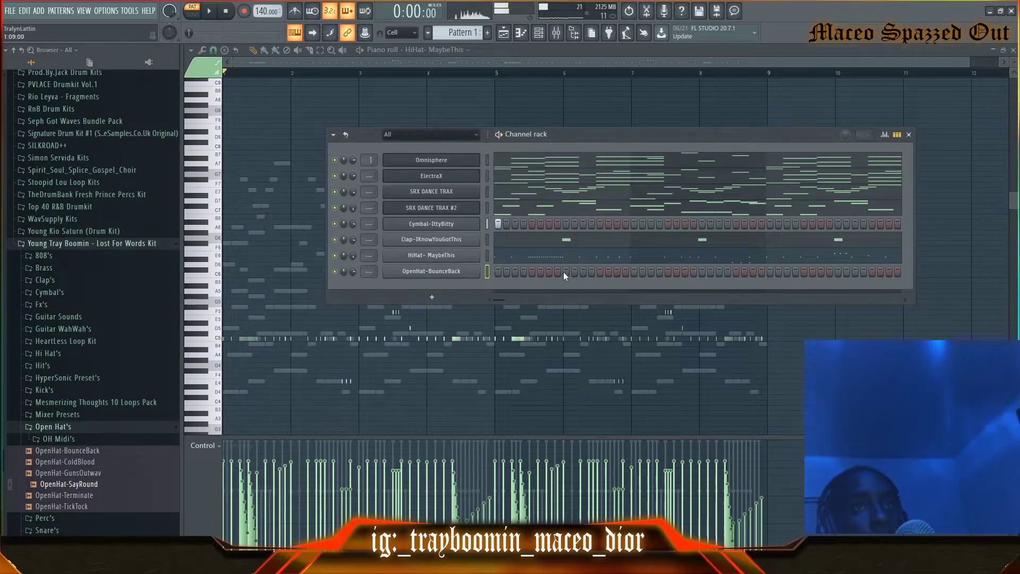
Place an OpenHat-BounceBack hit on beat 2 of each of the eight bars
left_click(668, 271)
right_click(431, 271)
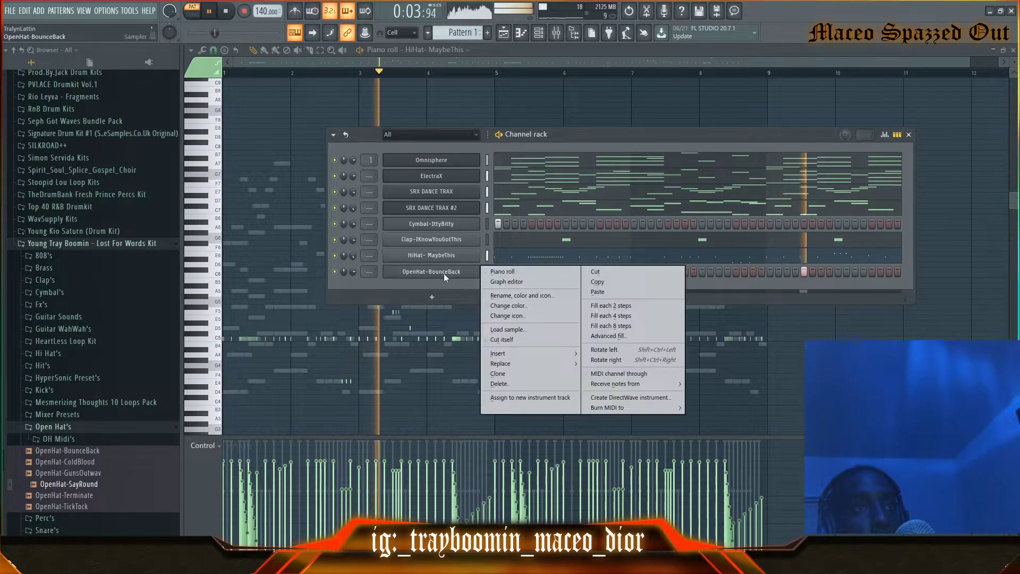
left_click(483, 273)
left_click_drag(417, 305, 189, 394)
left_click_drag(240, 338, 448, 332)
left_click_drag(643, 310, 648, 340)
key("ctrl+d")
Add the HYDRA808 (Spinz) sample from the 808s folder of HYDRA (DRUM KIT) as a new channel
key("F6")
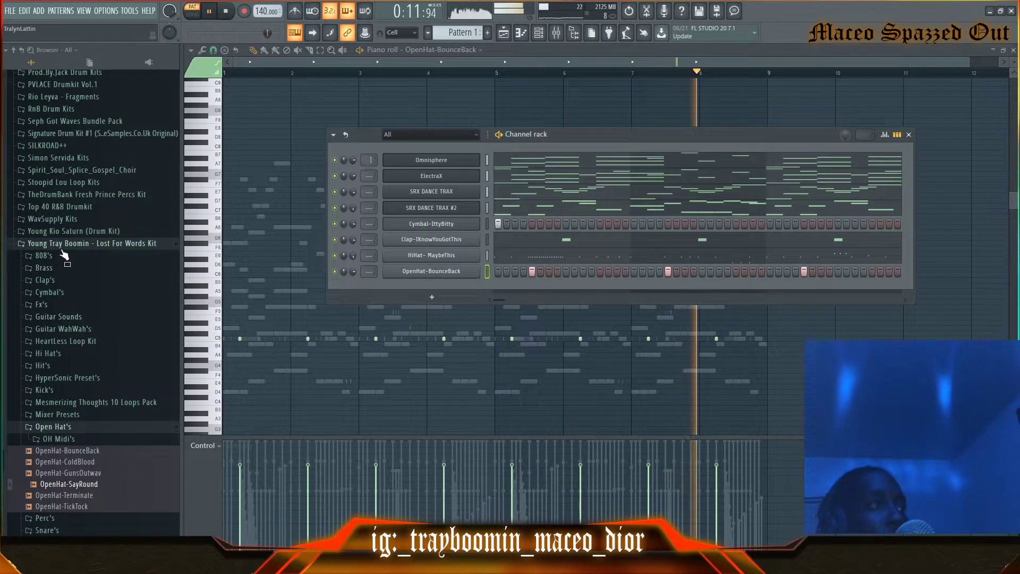
scroll(64, 255, "up", 12)
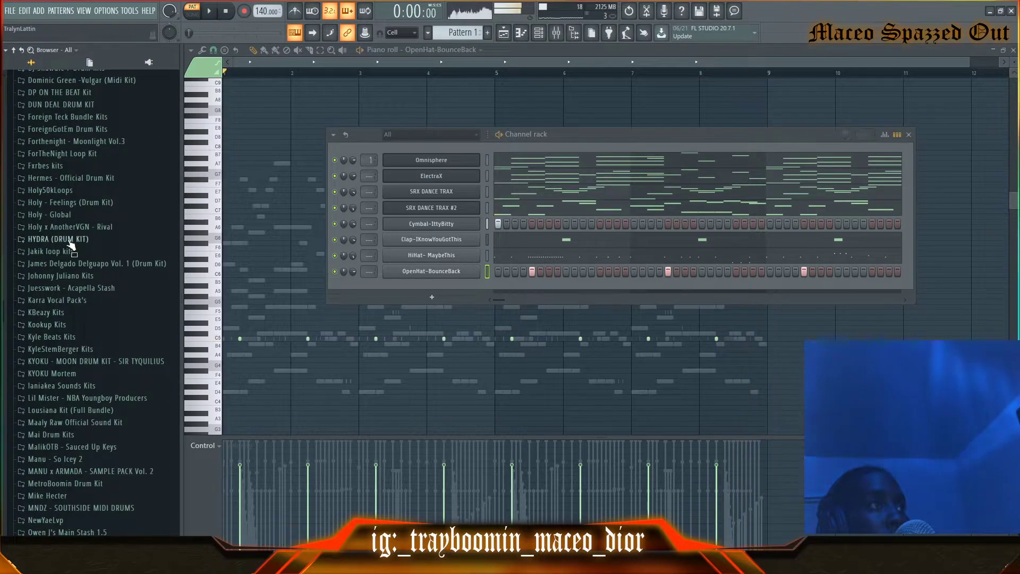
left_click(63, 239)
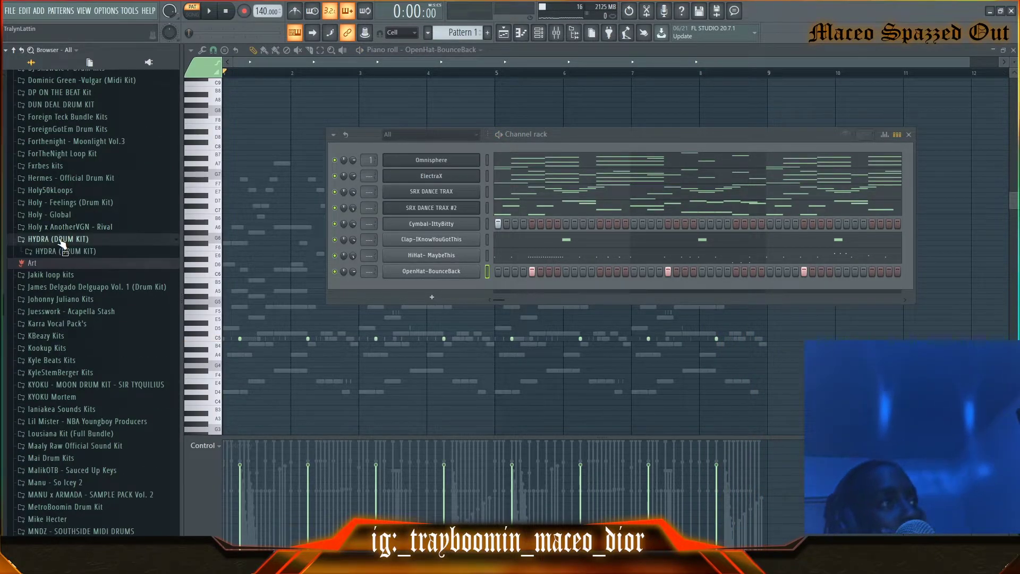
left_click(63, 251)
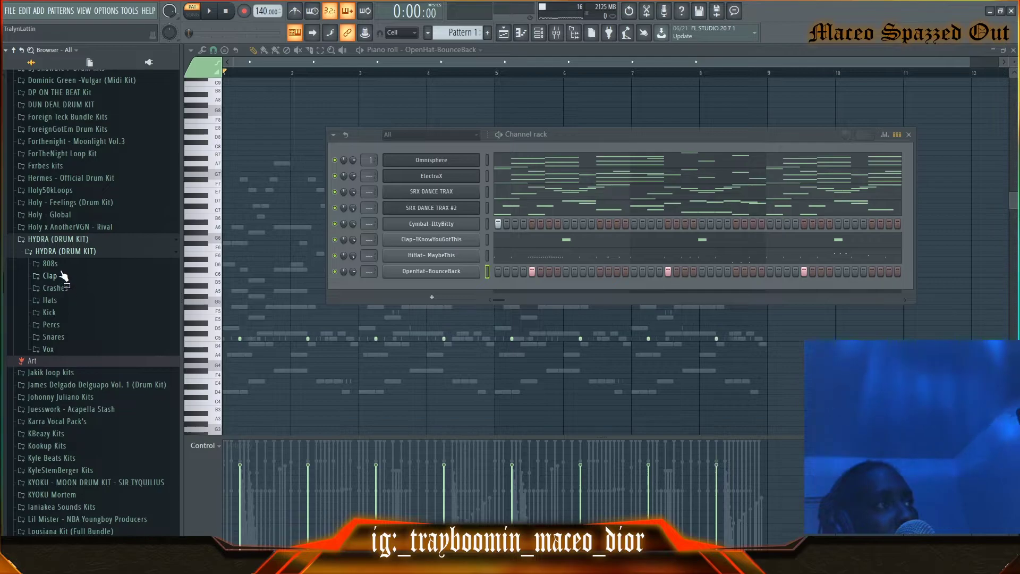
left_click(50, 263)
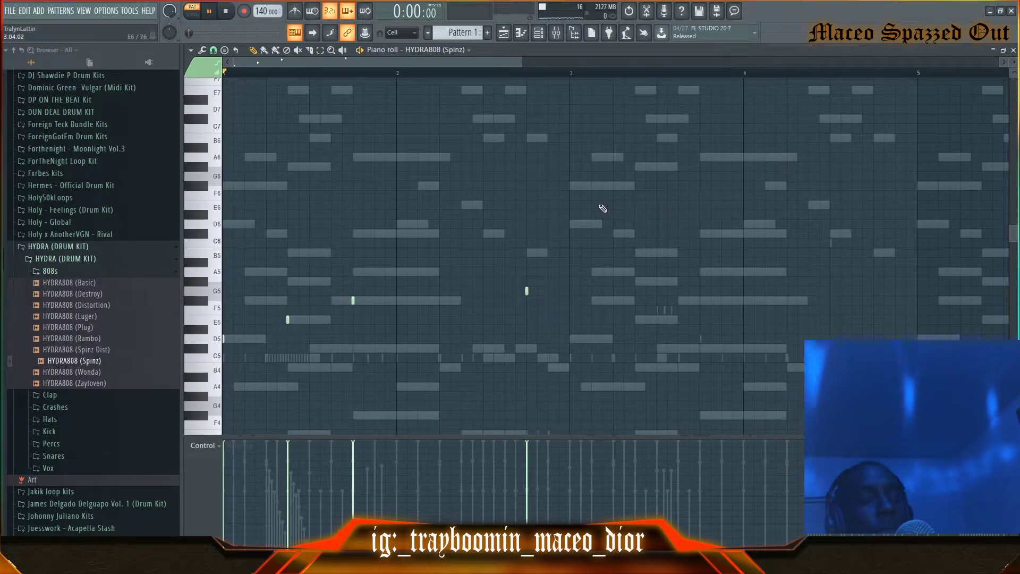
Add an F#5 on beat 2 of bar 2, raise the 808 line's last note to A5 and repeat the two bars
key("space")
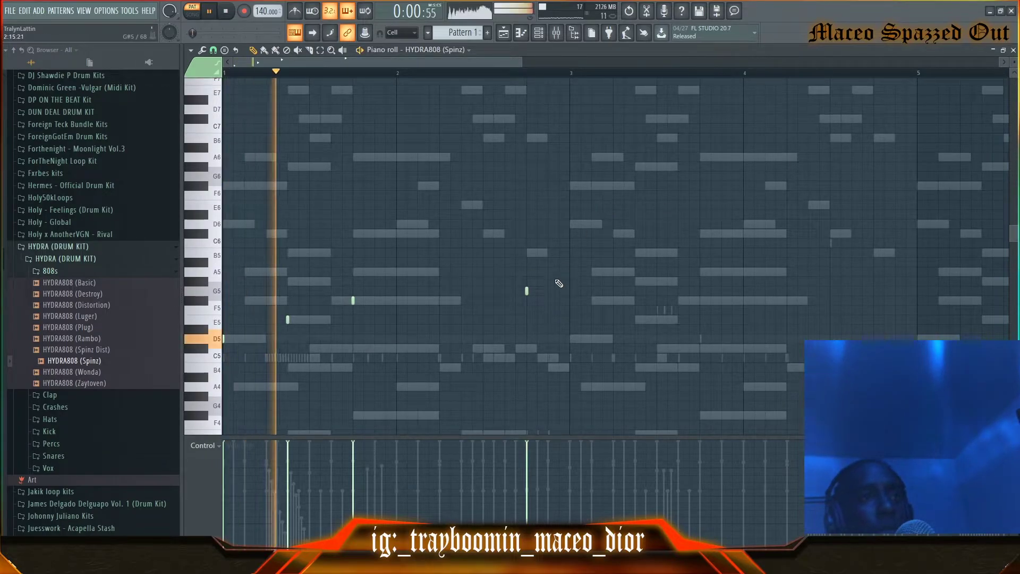
key("space")
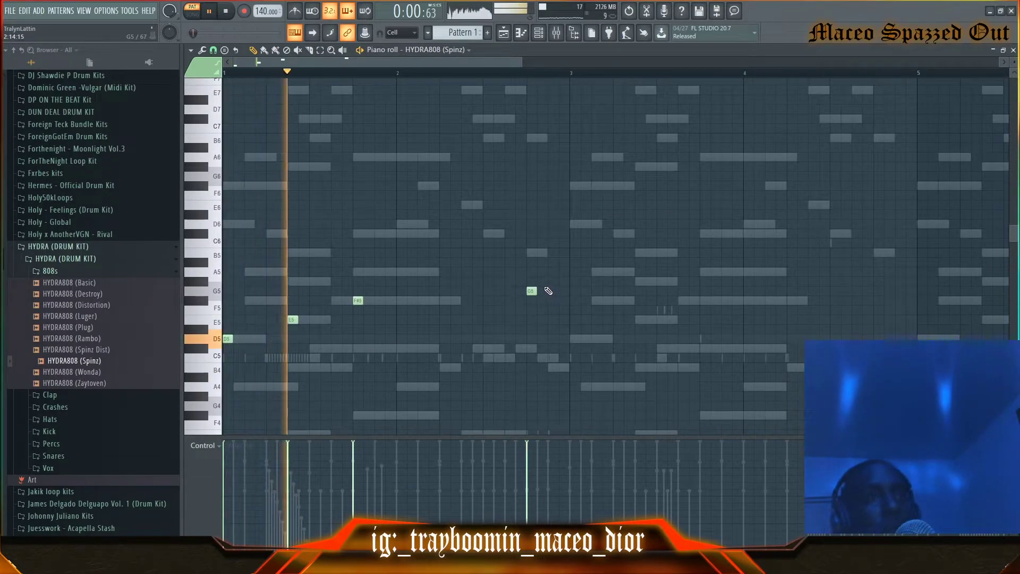
left_click(461, 300)
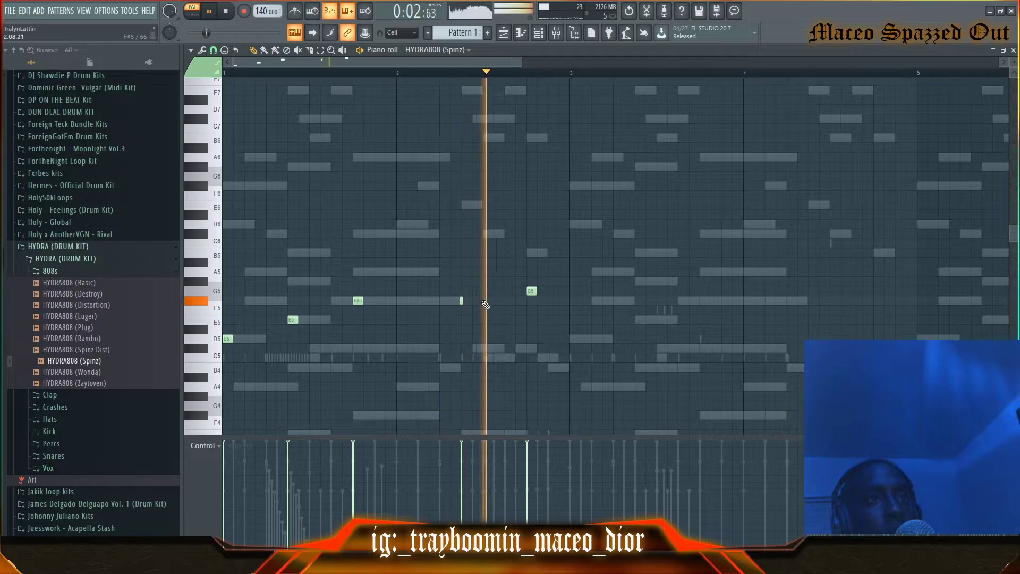
left_click(438, 301)
right_click(358, 301)
left_click(355, 301)
Add a second D5 to bar 1 of the 808 line, shift its E5 slightly earlier and change the grid snap
key("space")
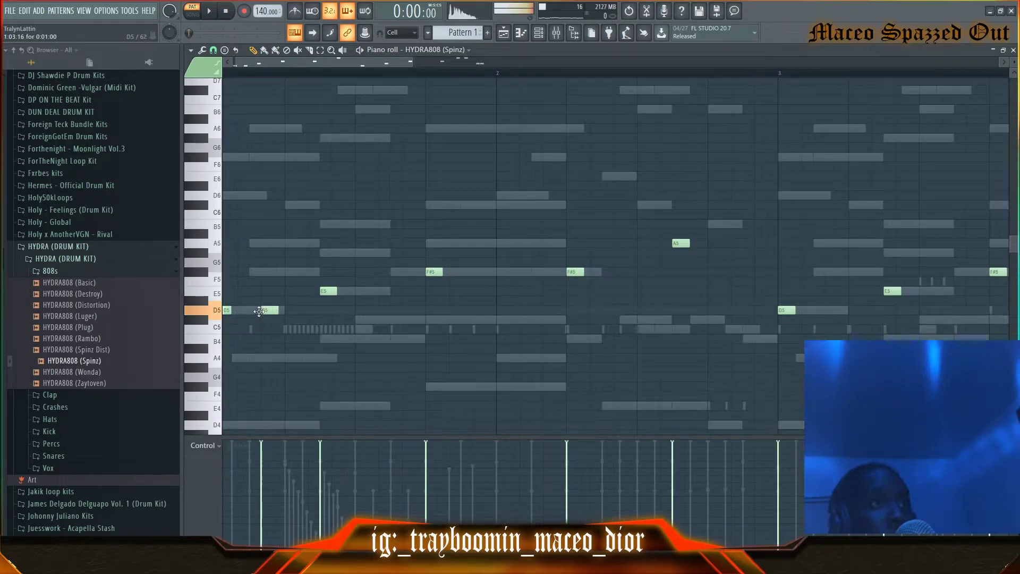
key("space")
right_click(325, 291)
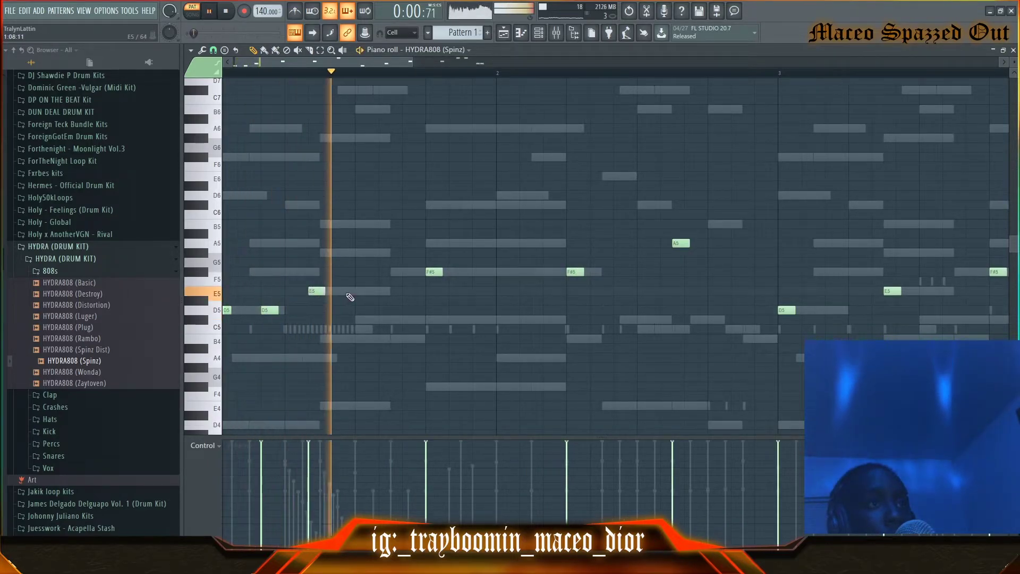
key("space")
key("space")
key("space")
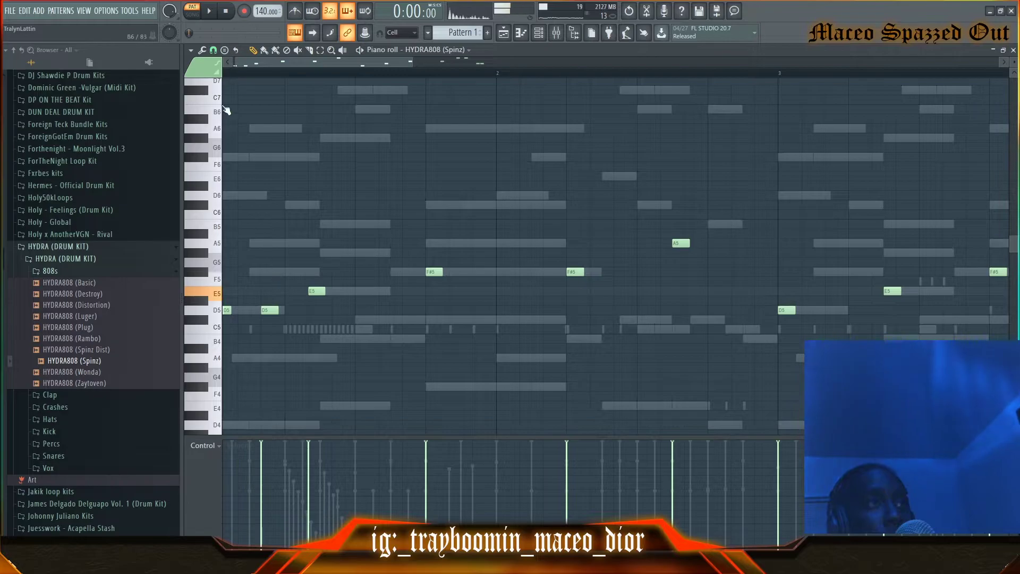
left_click(213, 49)
left_click(230, 196)
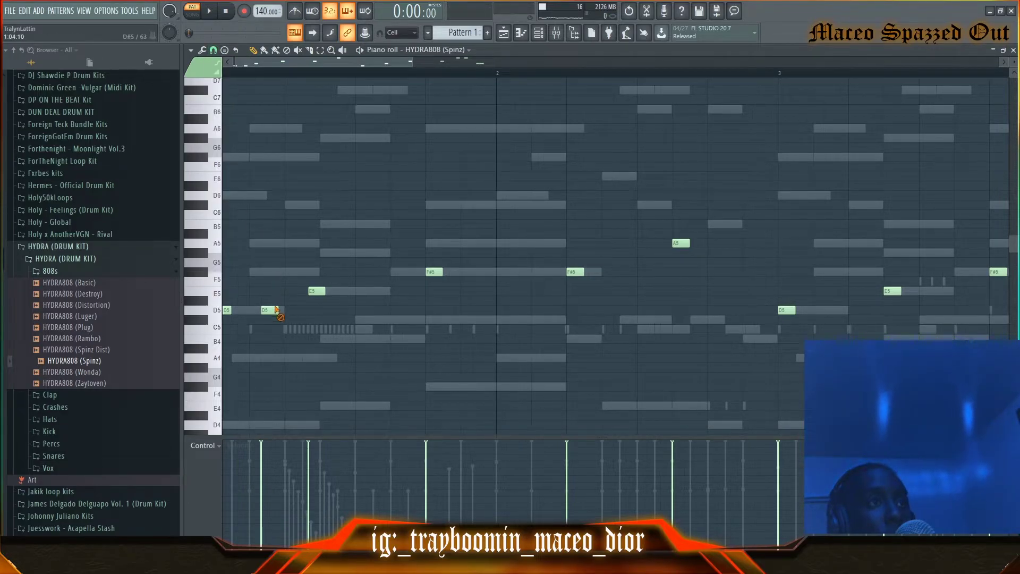
Move the second D5 to step 4 and the E5 to step 7 of bar 1, and add a second E5 on step 10
key("space")
key("space")
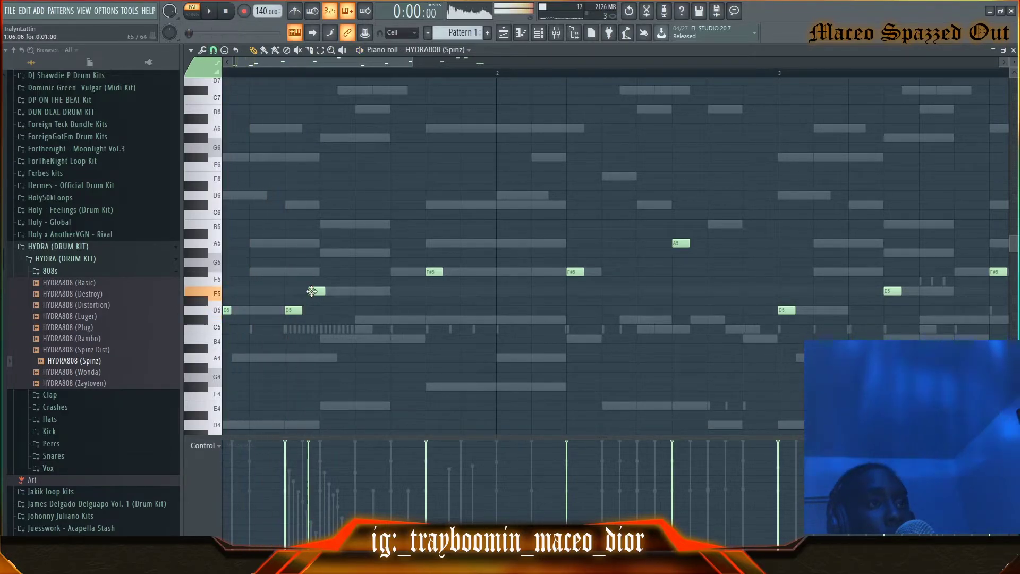
left_click(218, 62)
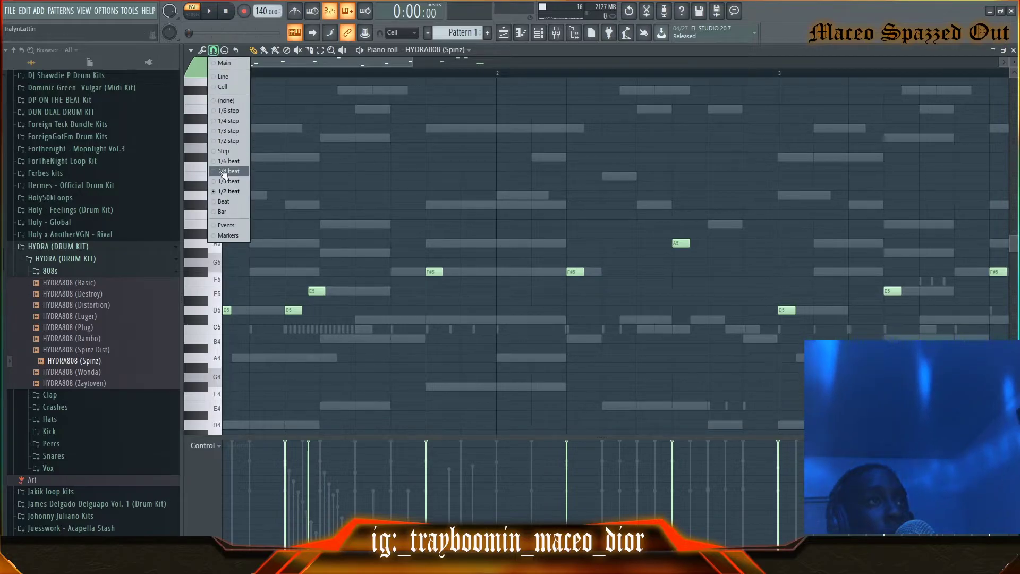
right_click(293, 309)
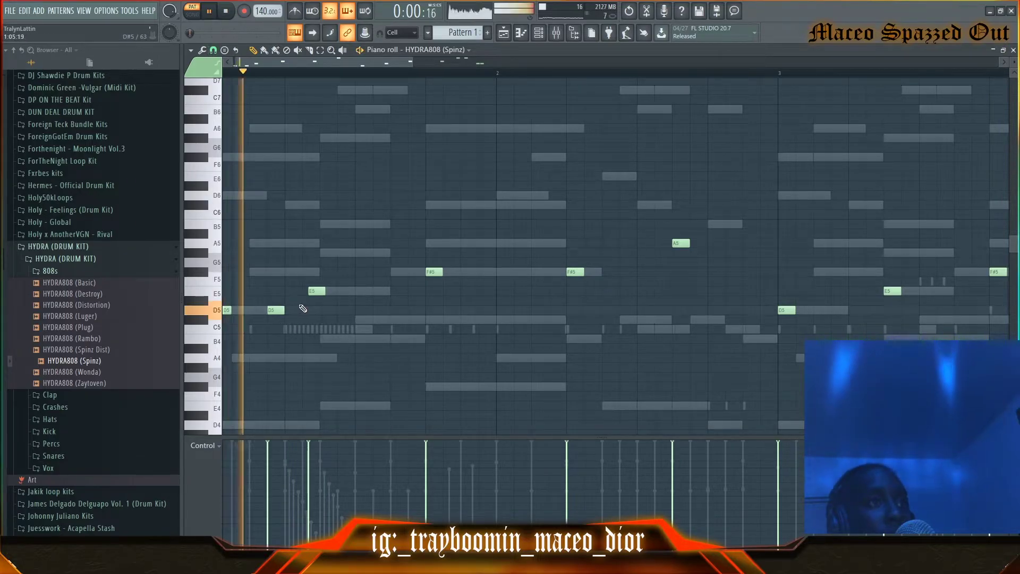
left_click_drag(318, 292, 343, 293)
key("space")
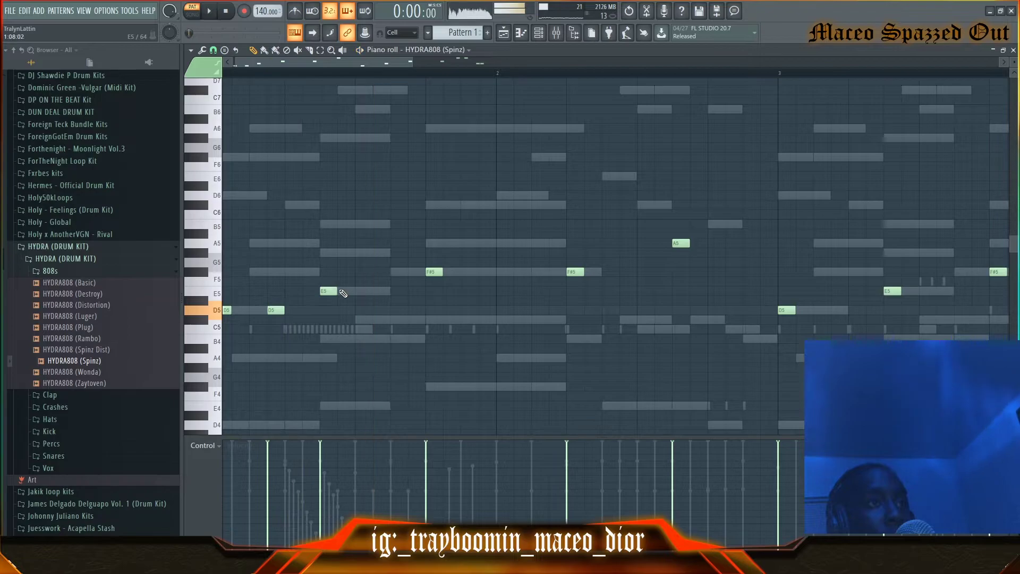
left_click(375, 292)
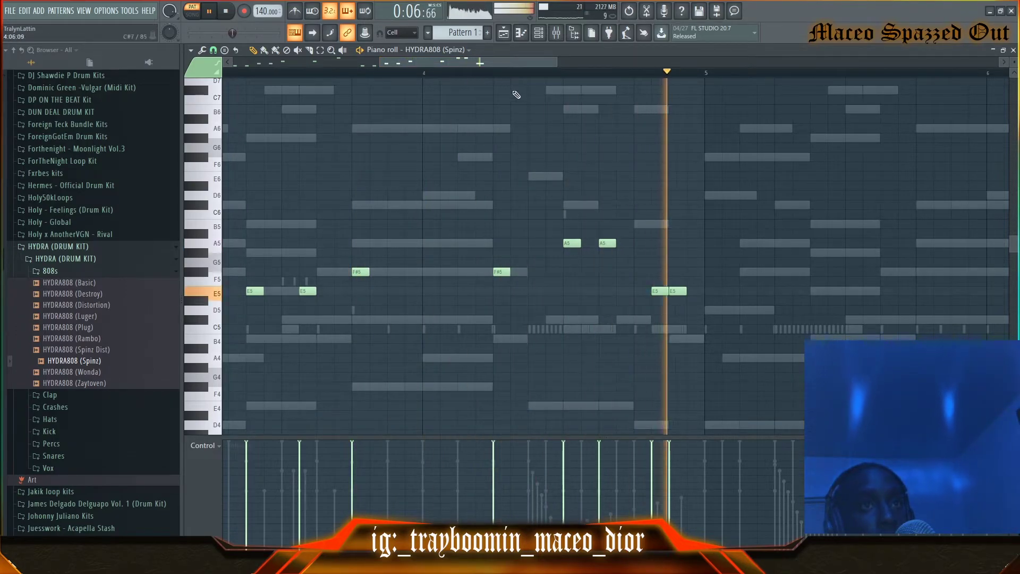
Audition bar 4 and duplicate the whole four-bar 808 line into bars 5 to 8
left_click(427, 75)
scroll(428, 77, "down", 4)
key("space")
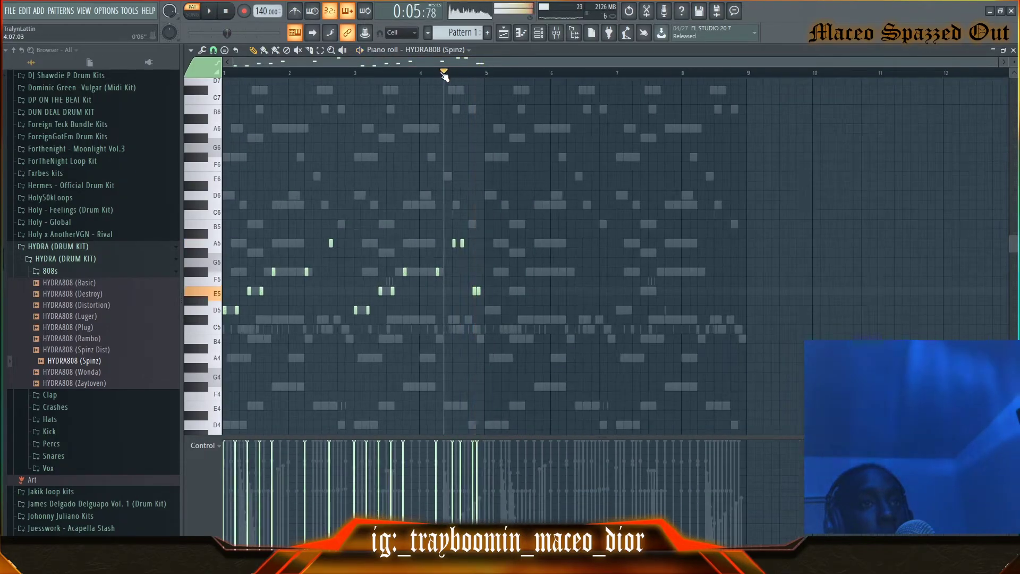
left_click(214, 50)
left_click(227, 216)
left_click_drag(551, 183, 223, 345)
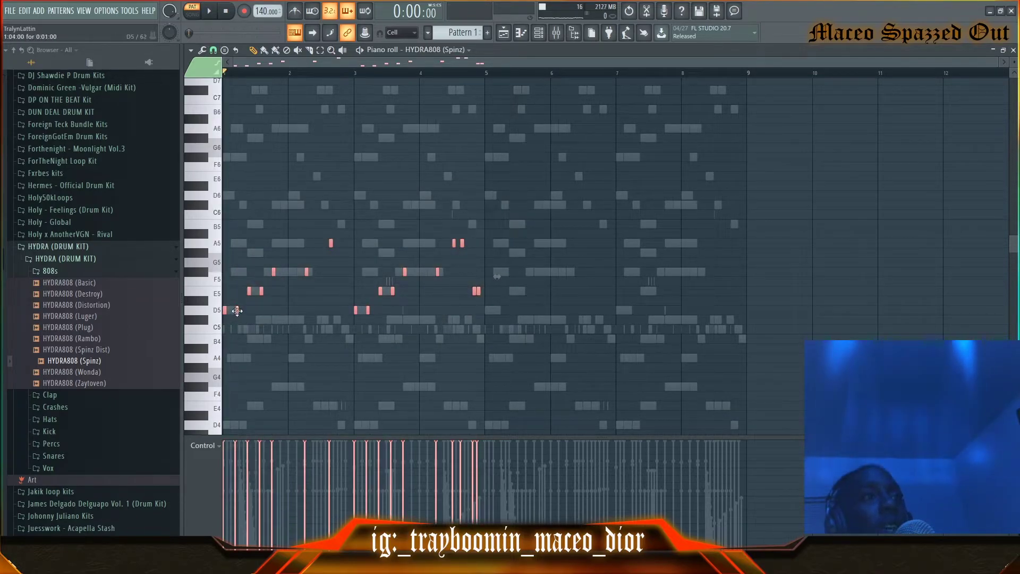
key("ctrl+b")
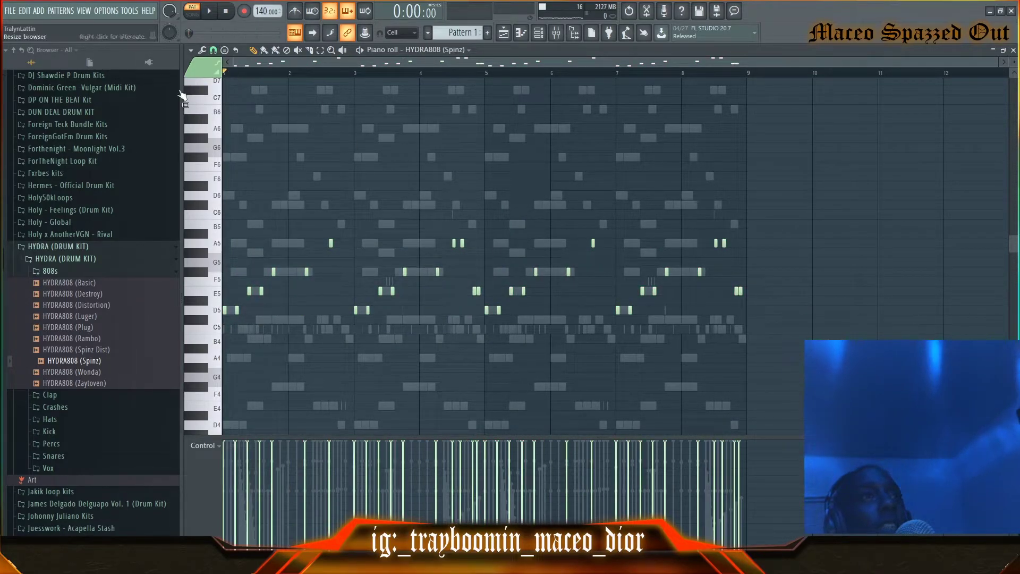
Raise the whole 808 line one octave and replace bar 4's two A6 notes with a single C#7
left_click(121, 246)
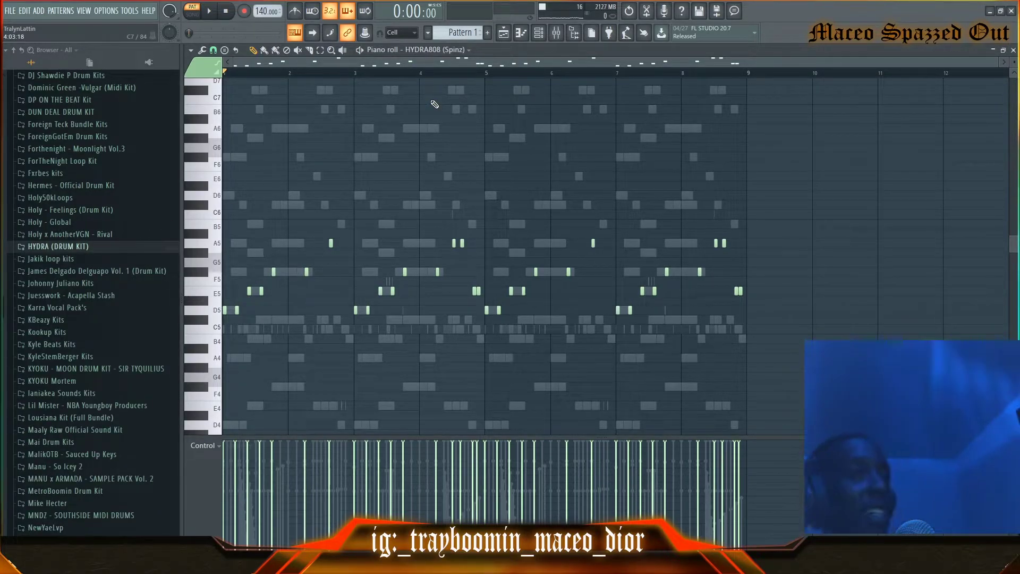
scroll(465, 145, "down", 2)
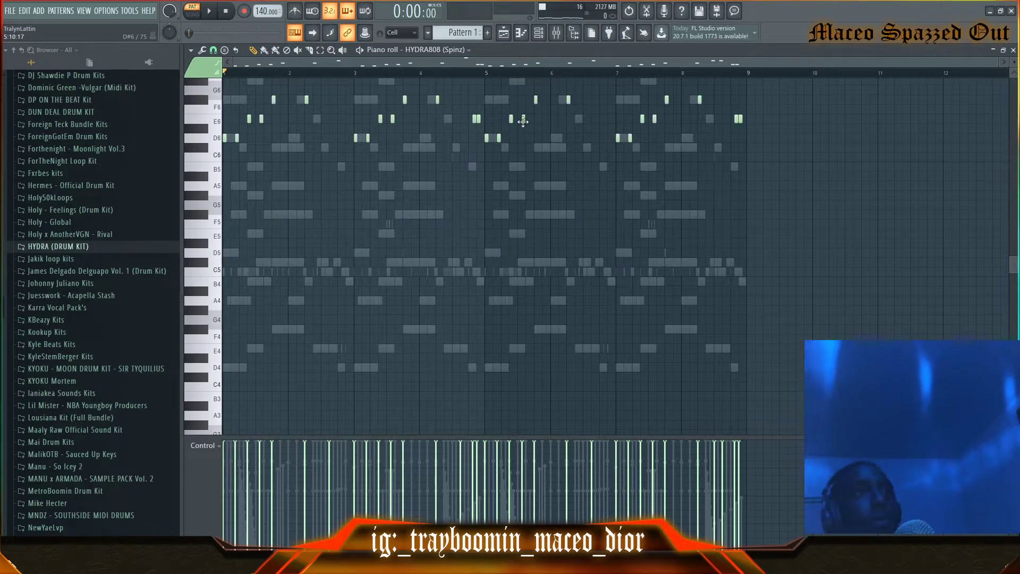
key("space")
scroll(276, 107, "up", 4)
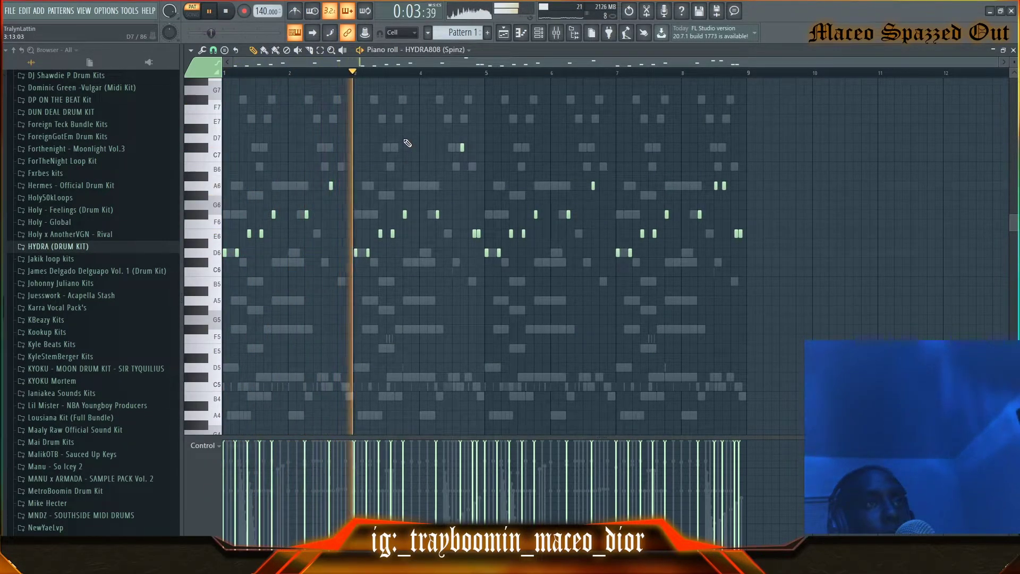
scroll(473, 76, "up", 4)
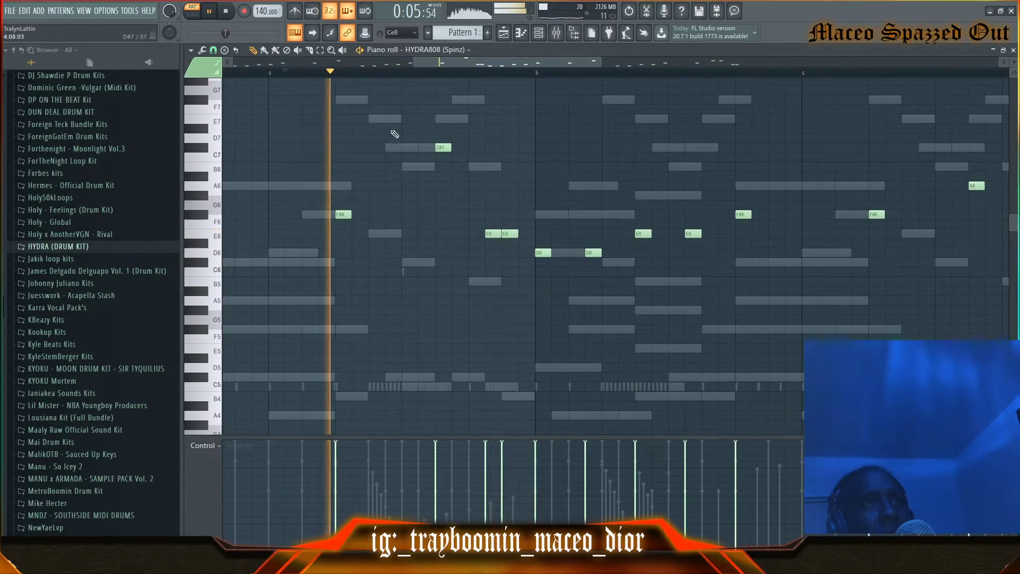
Add C#7 notes on steps 9 and 10 of bar 4 and play that section back
left_click(408, 148)
key("space")
left_click(425, 148)
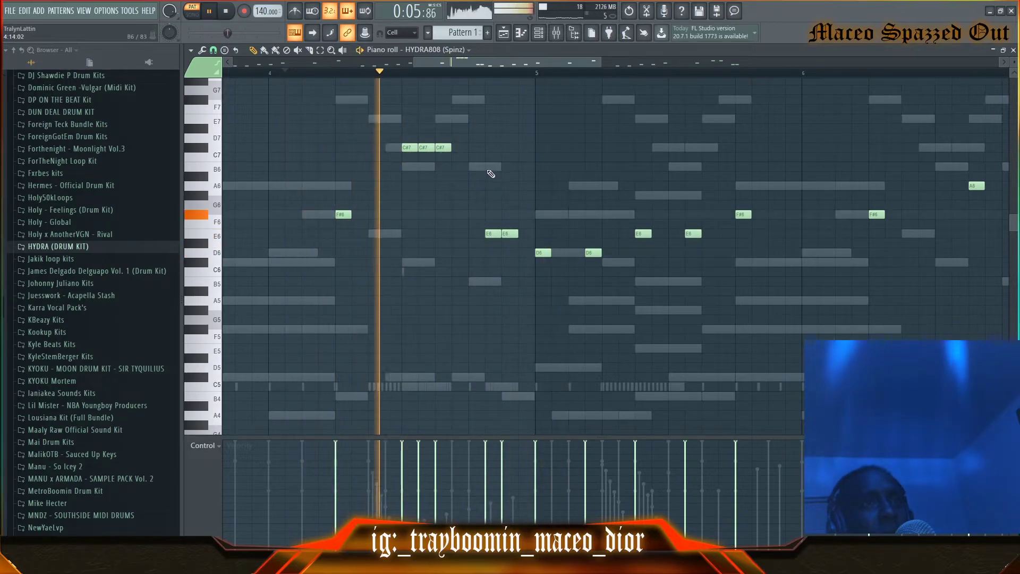
left_click(292, 73)
key("space")
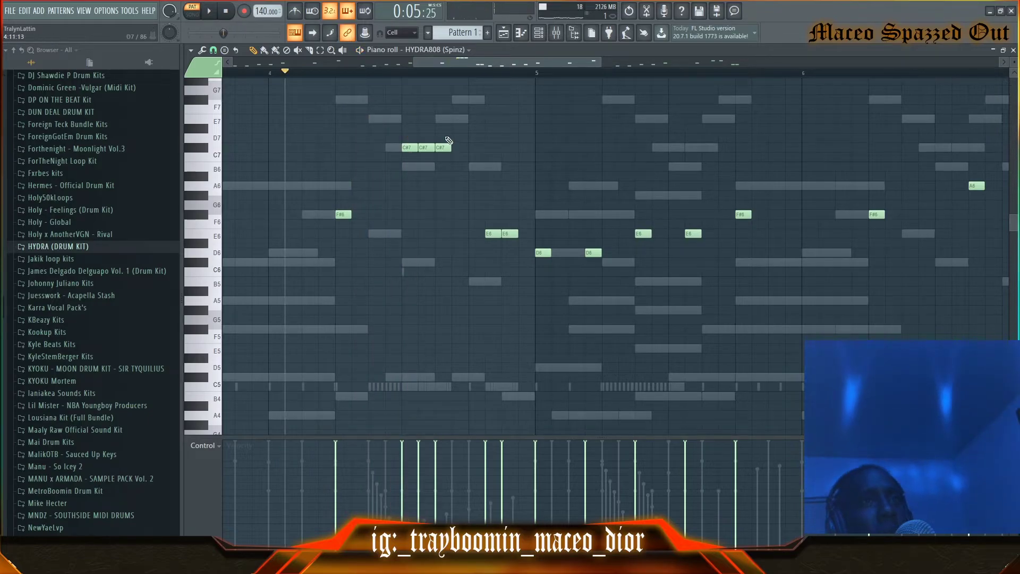
Make the C#6 on step 11 of bar 4 a slide note and add a two-step C#7 on step 12
key("space")
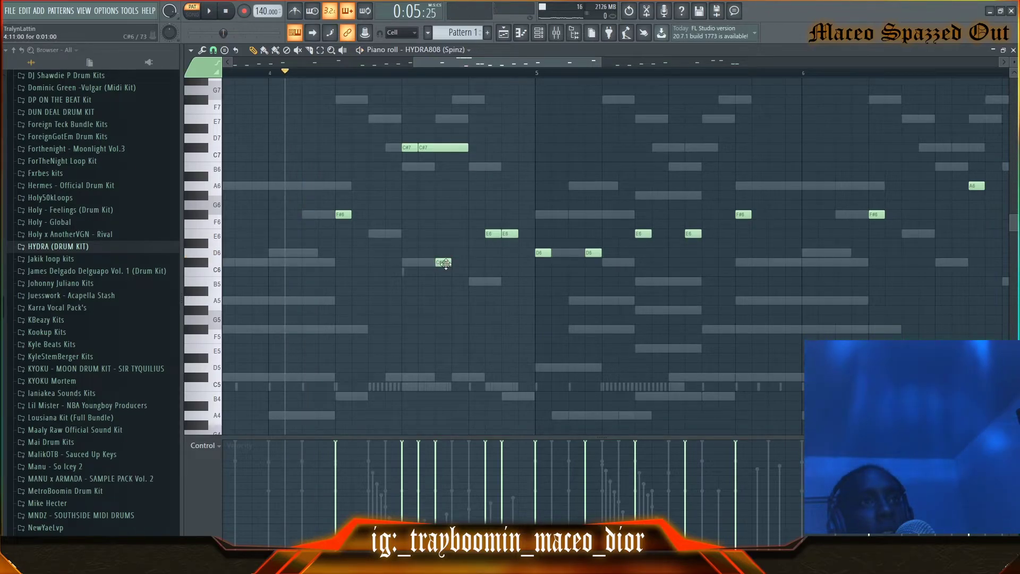
double_click(445, 263)
left_click(563, 344)
key("space")
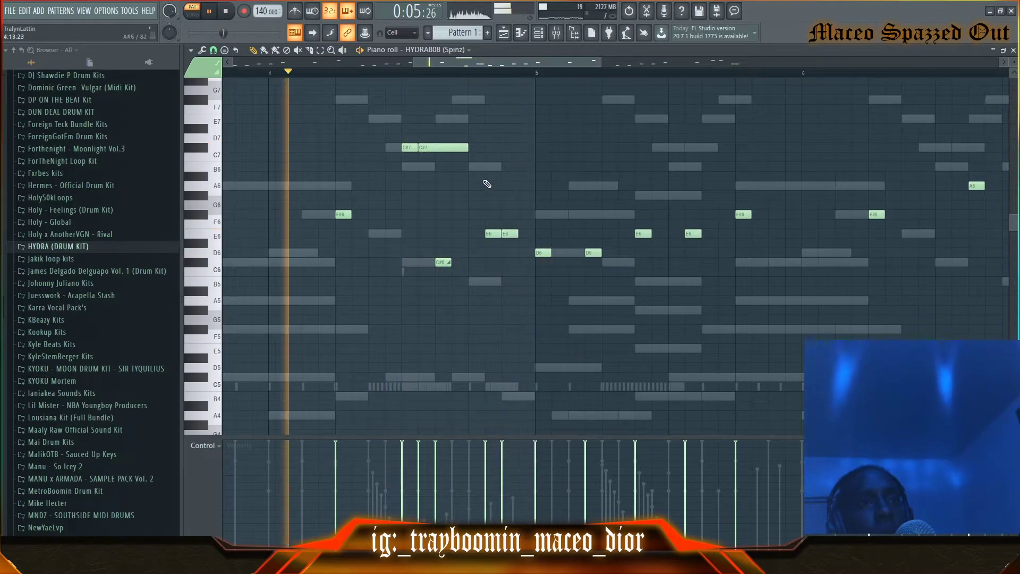
left_click_drag(467, 147, 484, 147)
left_click(455, 147)
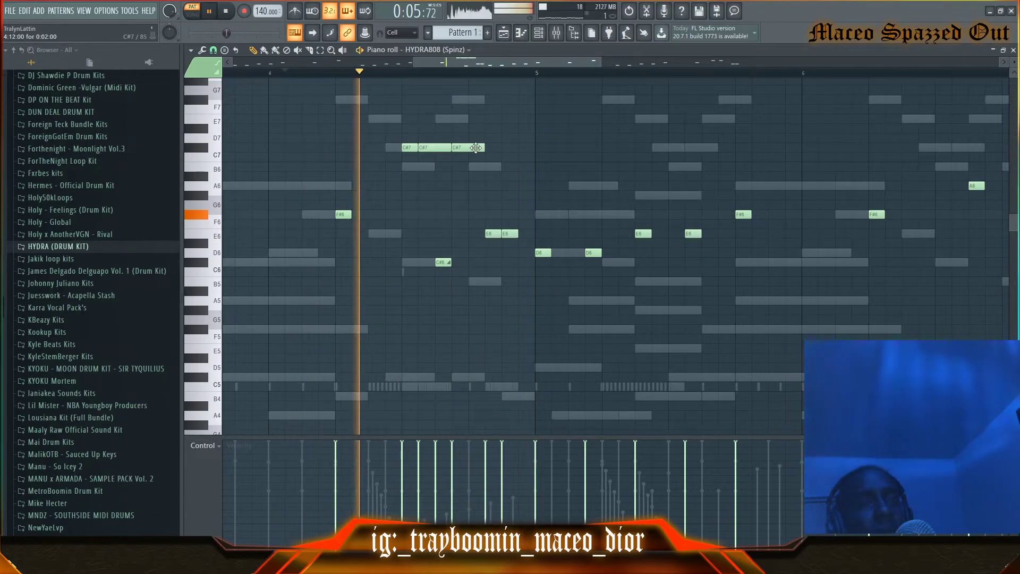
Shape the end of bar 6 with an E7 slide reaching slightly into bar 7 and a short, unsnapped slide back to E6
scroll(483, 139, "down", 4)
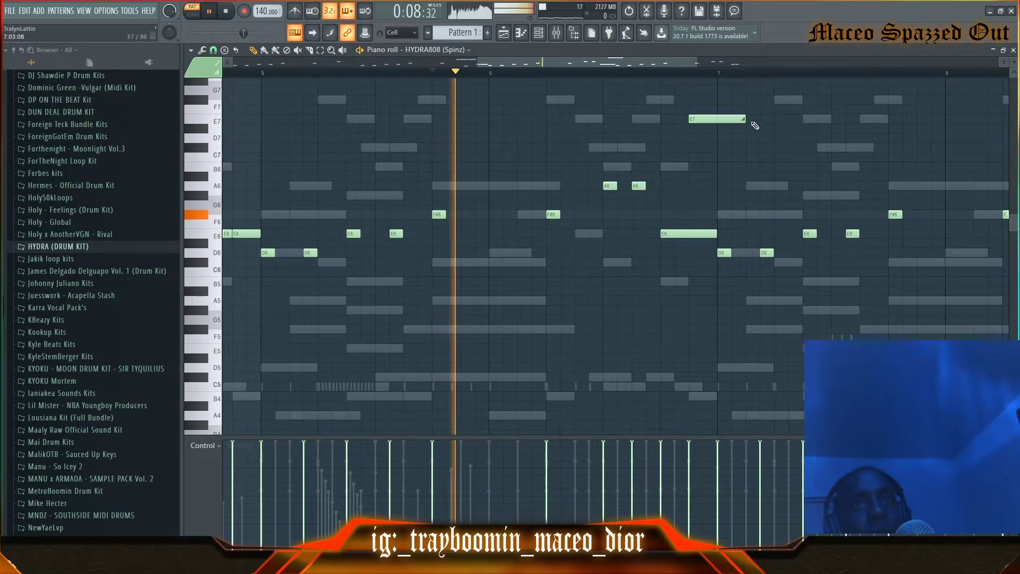
left_click_drag(748, 120, 711, 120)
key("space")
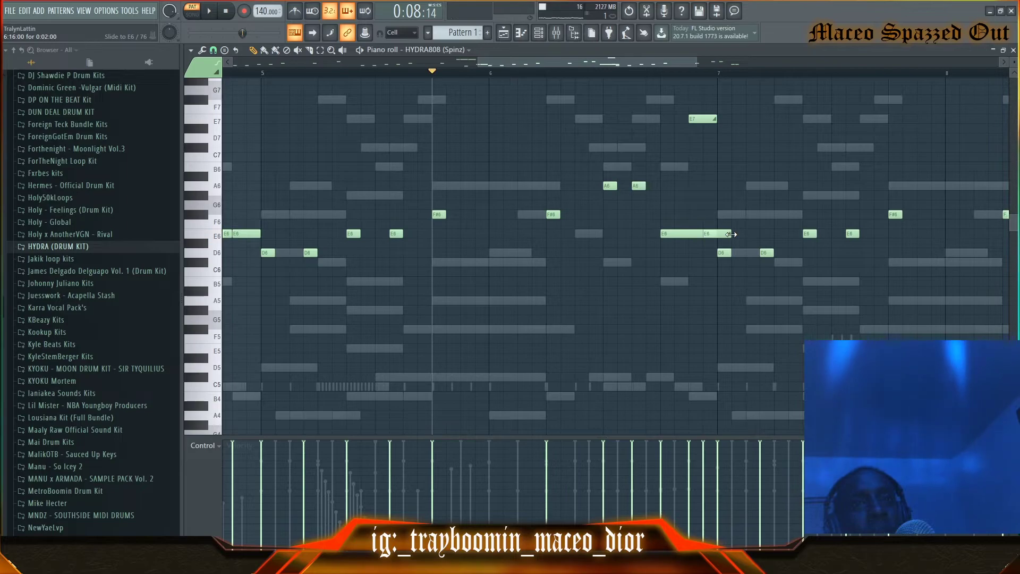
left_click(215, 50)
left_click(234, 99)
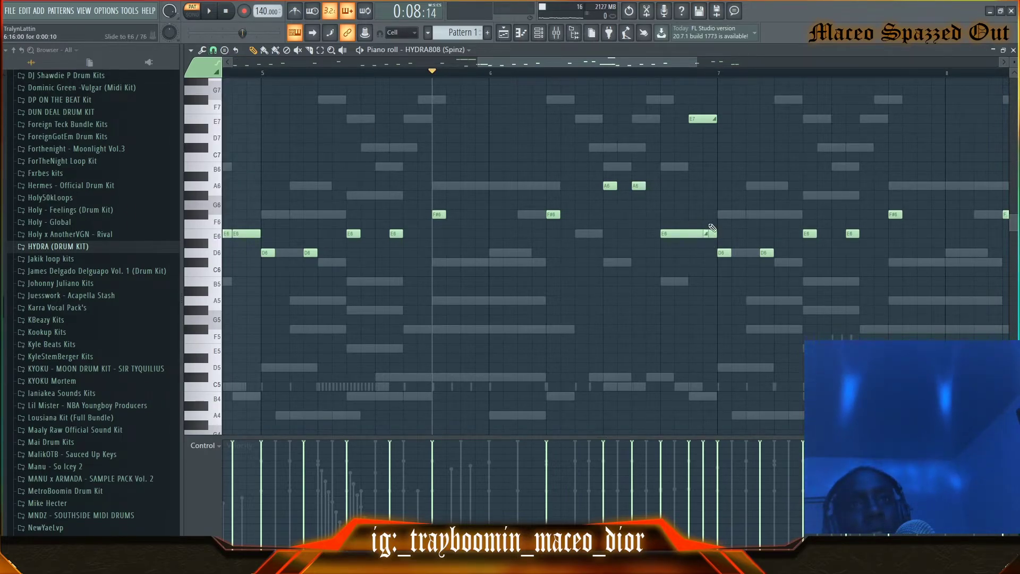
key("space")
left_click_drag(715, 118, 743, 121)
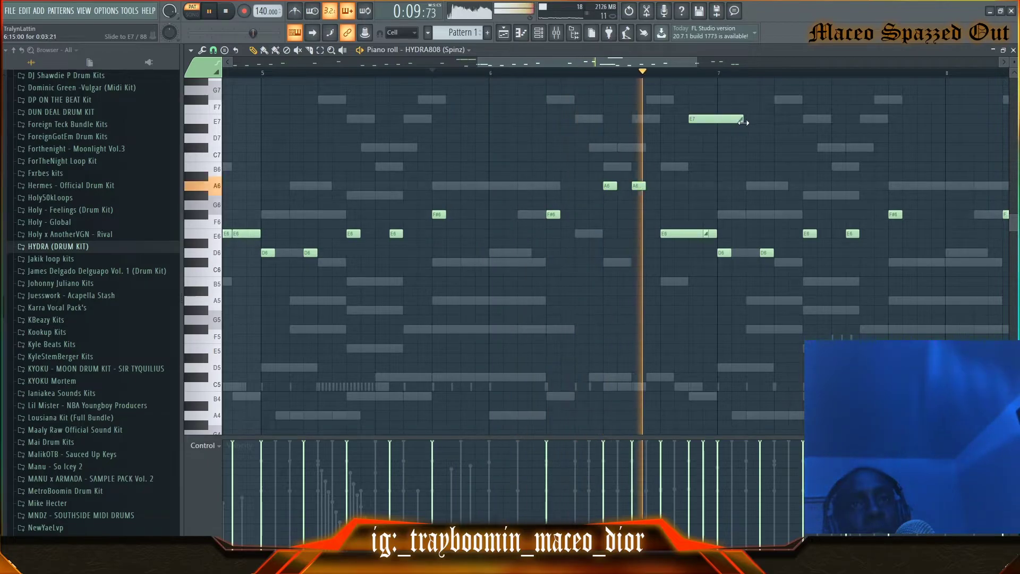
Lower the whole 808 line one octave and play the pattern from the start
scroll(566, 77, "down", 3)
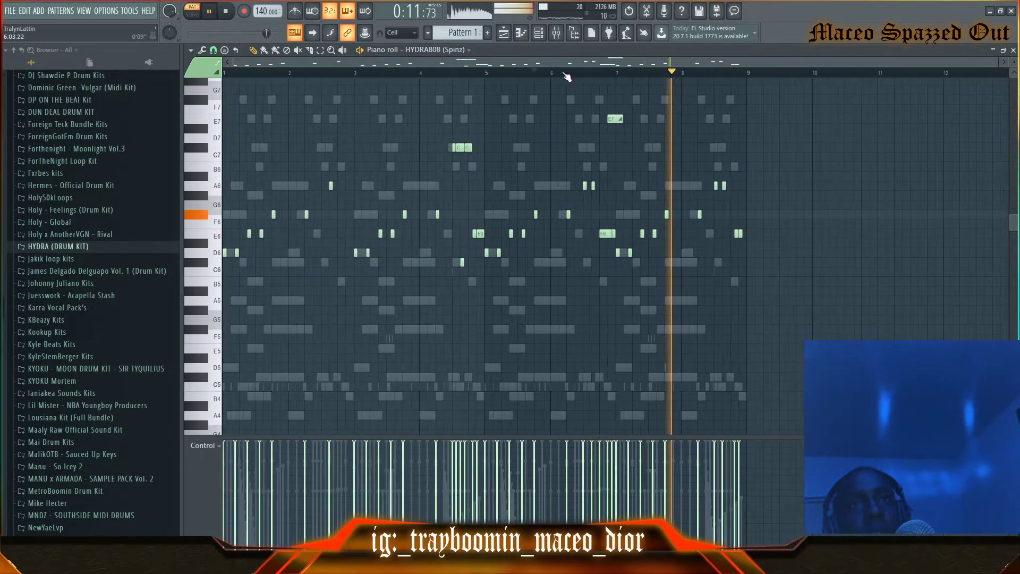
scroll(580, 80, "up", 3)
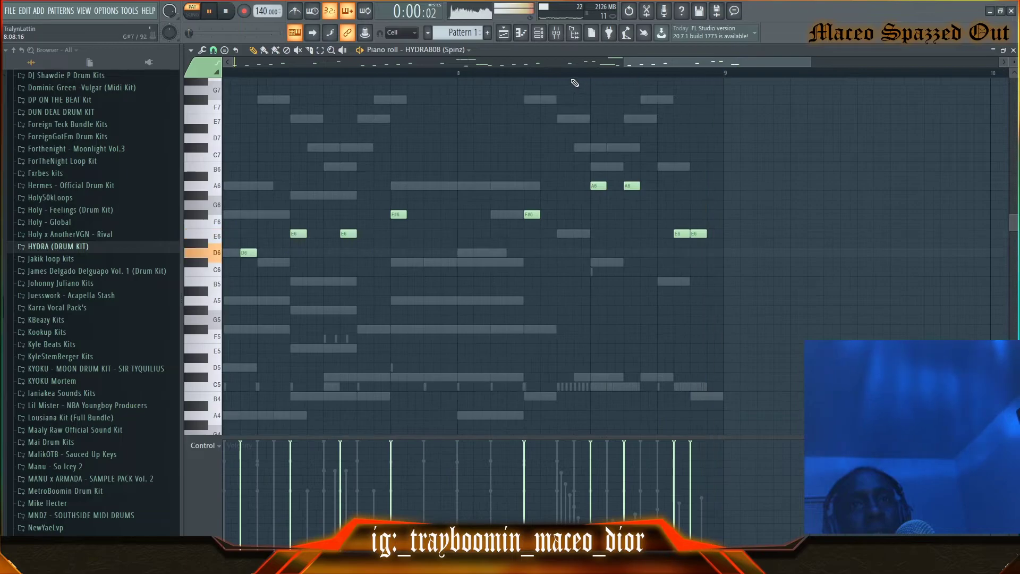
scroll(532, 87, "down", 3)
key("space")
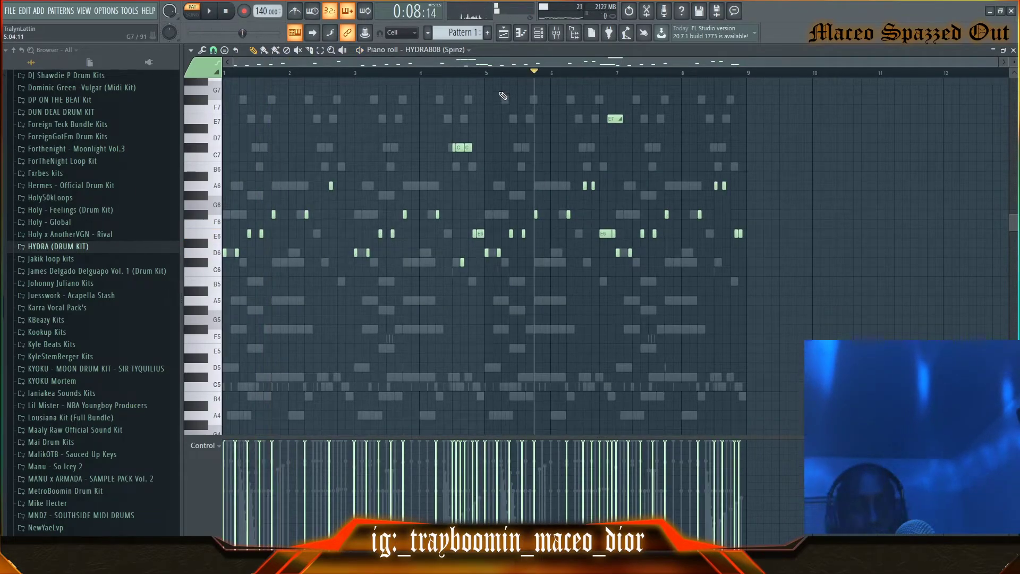
key("ctrl+Down")
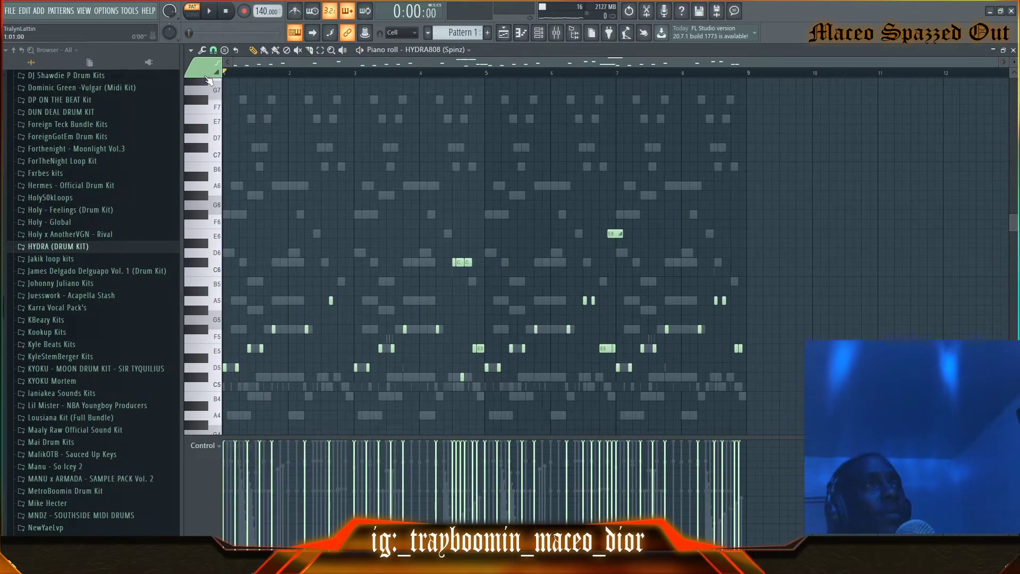
key("space")
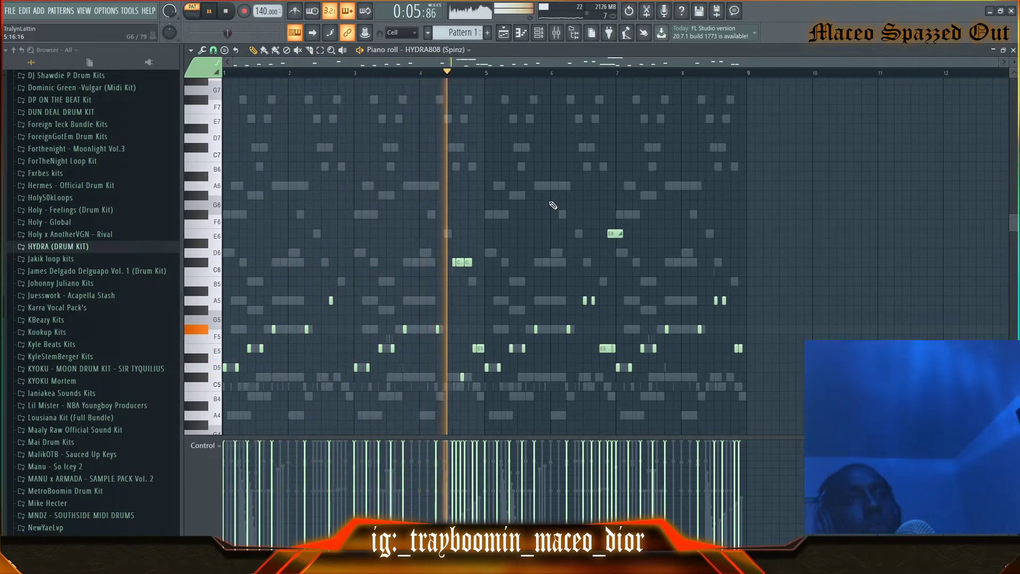
Add the HYDRA-SNARE (3) sample from the Snares folder of HYDRA (DRUM KIT) as a new channel, with E5 and C5 hits in bar 1
left_click(555, 36)
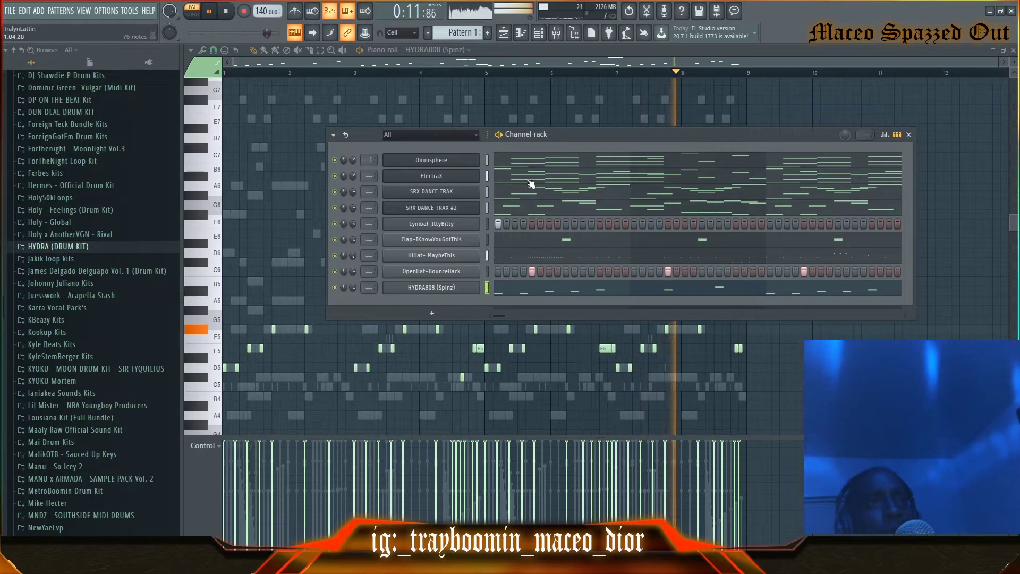
left_click_drag(563, 132, 579, 146)
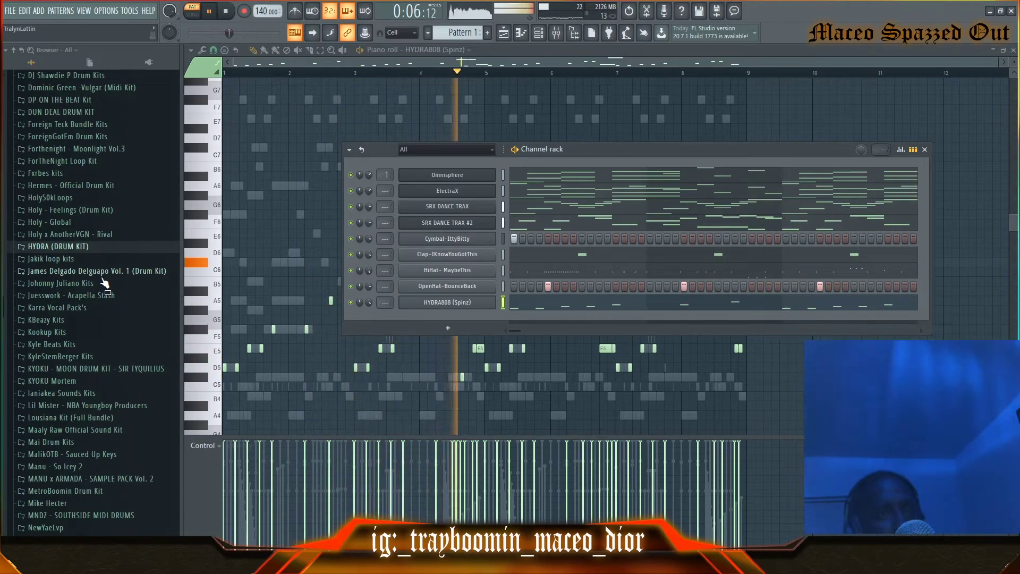
key("space")
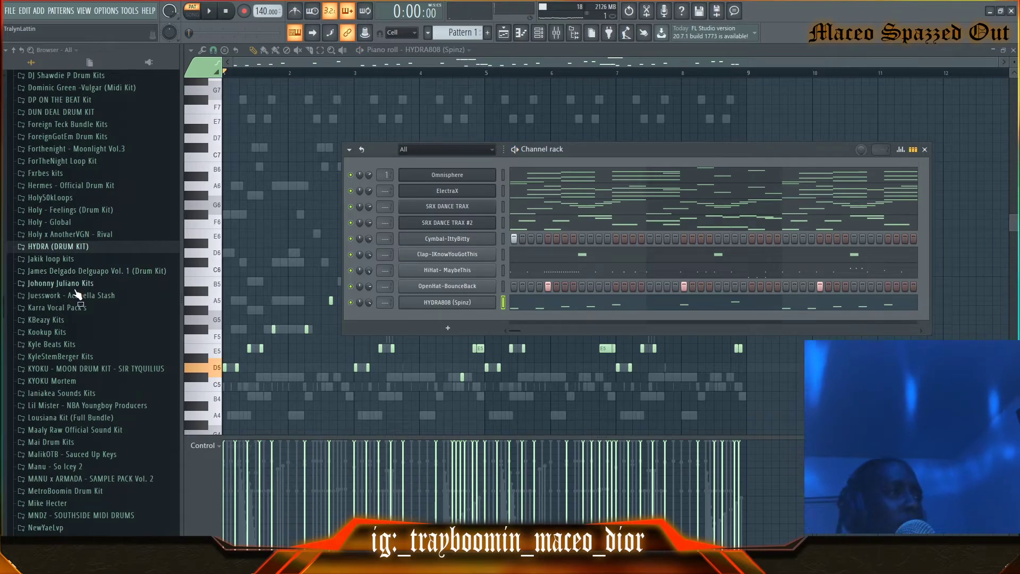
scroll(78, 294, "down", 4)
scroll(78, 294, "up", 7)
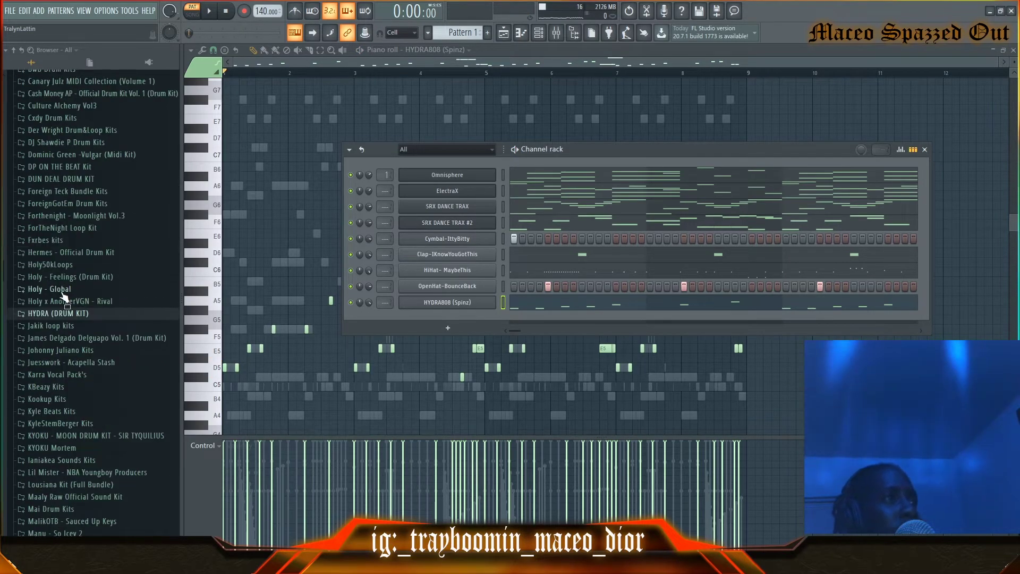
left_click(53, 314)
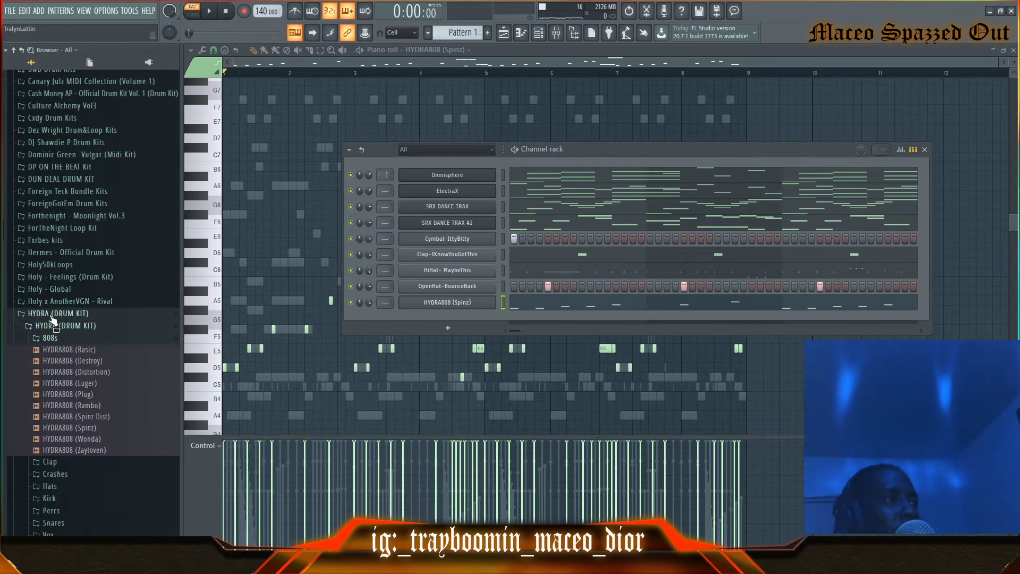
left_click(73, 522)
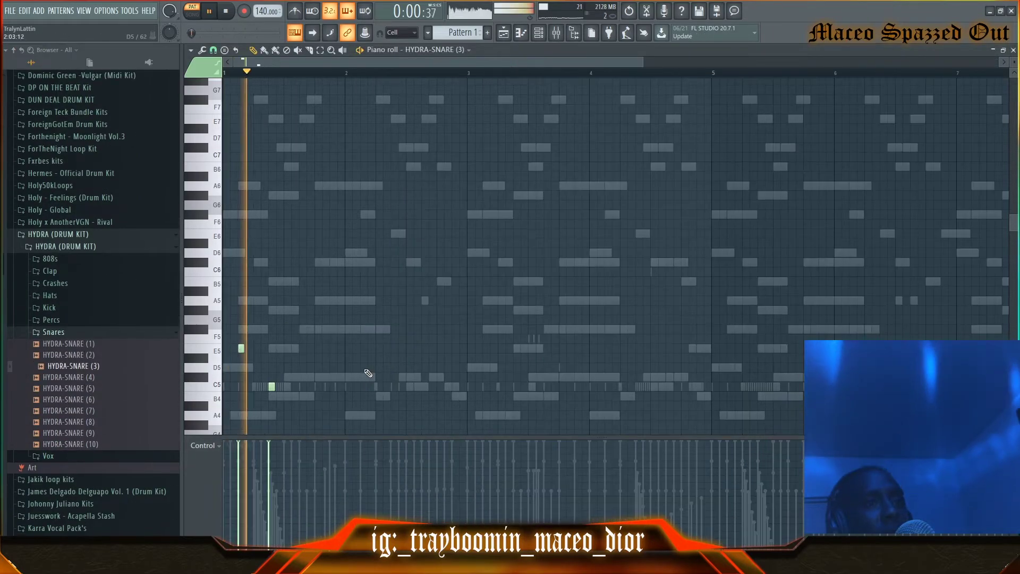
Add HYDRA-SNARE (3) hits at E5 on steps 3 and 7 of bar 2 and audition them
left_click(362, 349)
left_click(362, 349)
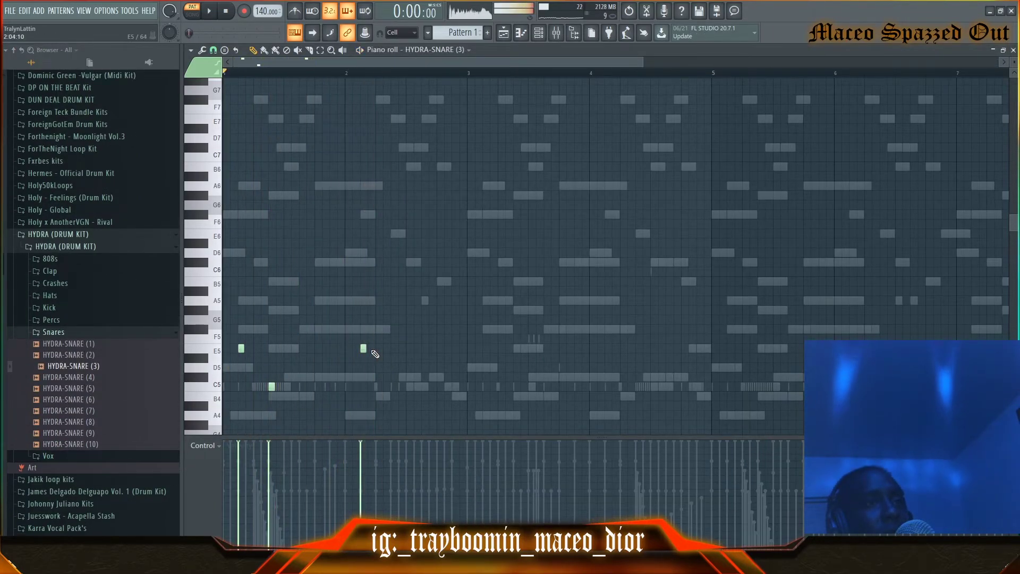
left_click(394, 348)
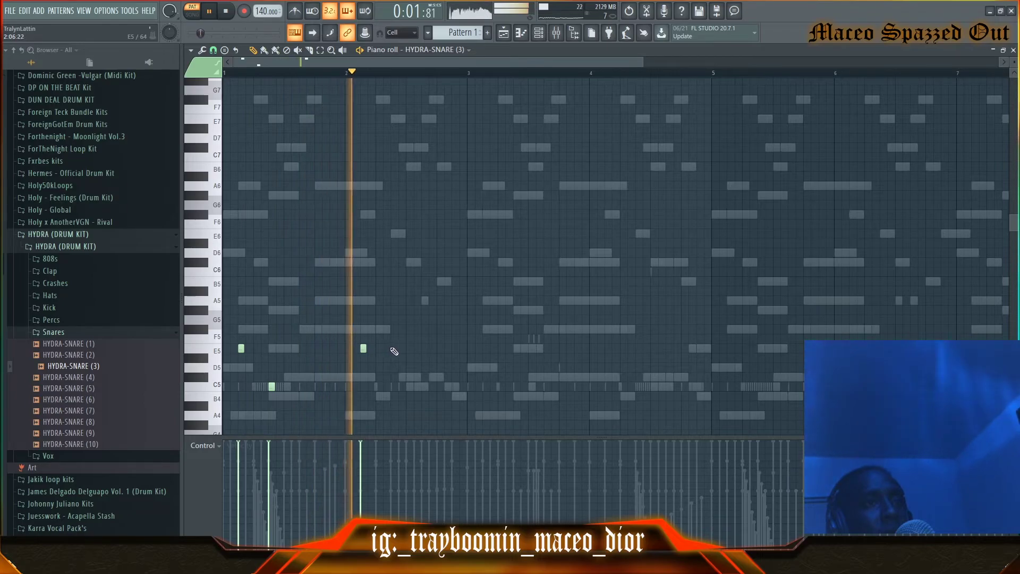
key("space")
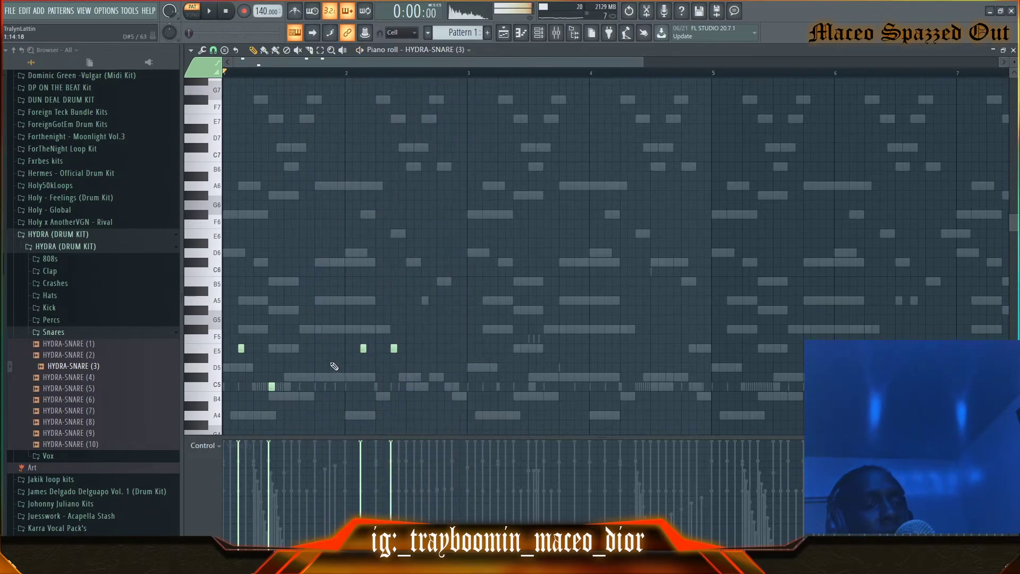
Extend the HYDRA-SNARE (3) pattern with further E5 and C5 hits through the end of bar 8
left_click(213, 50)
left_click(231, 184)
left_click_drag(462, 276, 219, 404)
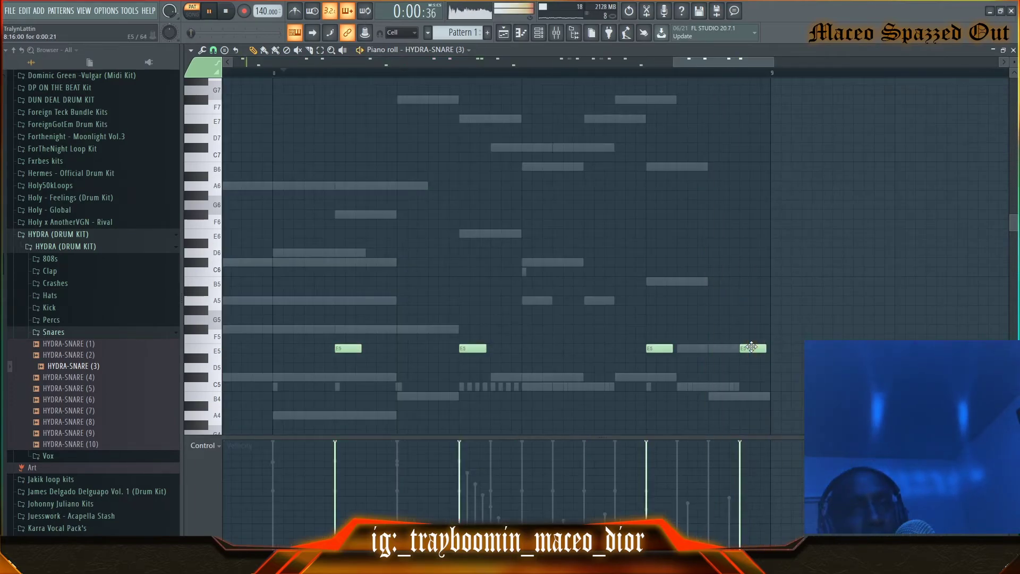
Lower the final HYDRA-SNARE (3) hit at the end of bar 8 to C5
scroll(589, 90, "down", 5)
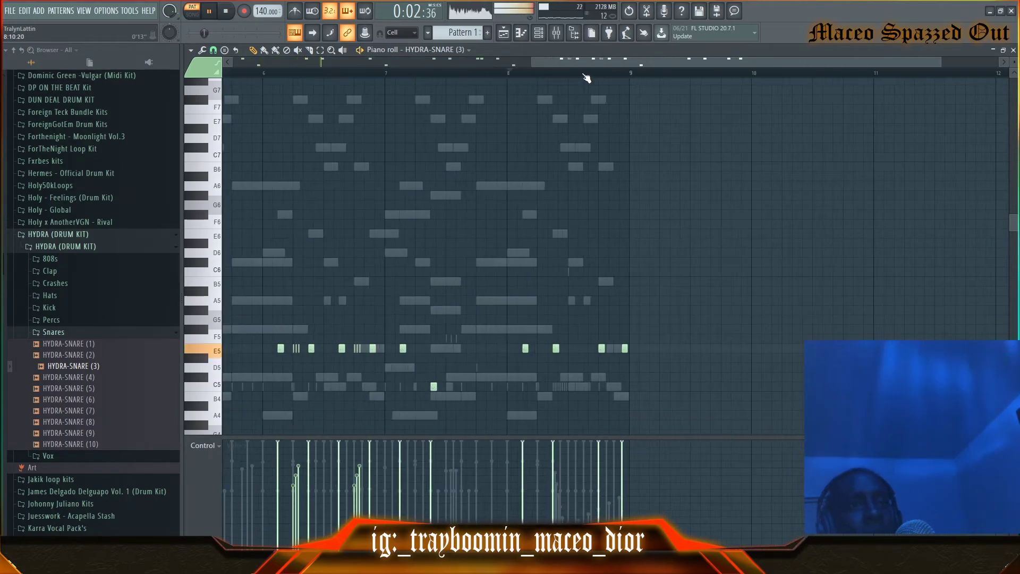
left_click(700, 359)
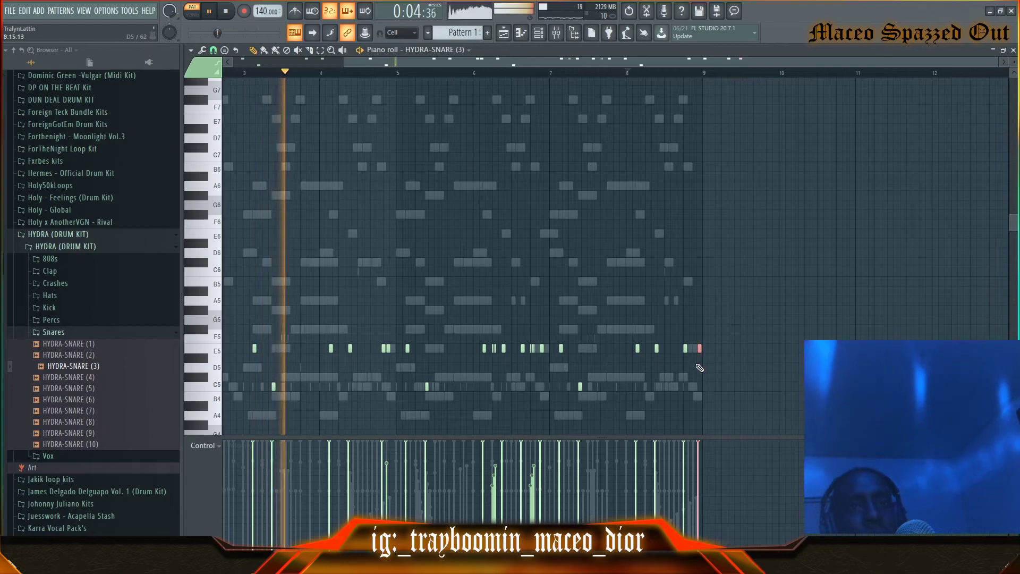
key("shift+Down")
key("shift+Down")
key("shift+Down")
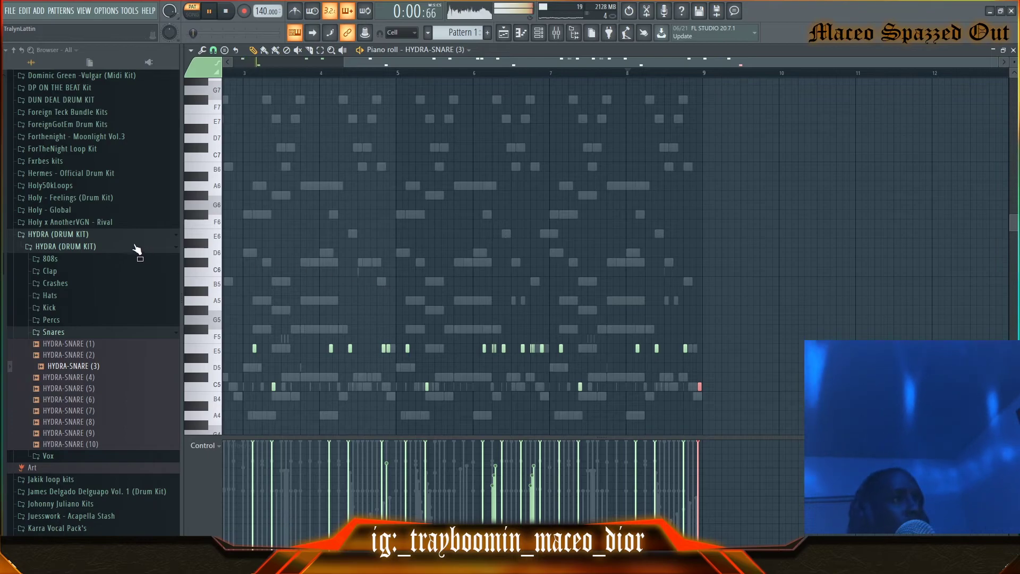
Collapse the HYDRA (DRUM KIT) folder, then show the channel rack and reposition it over the piano roll
left_click(163, 236)
scroll(568, 76, "down", 1)
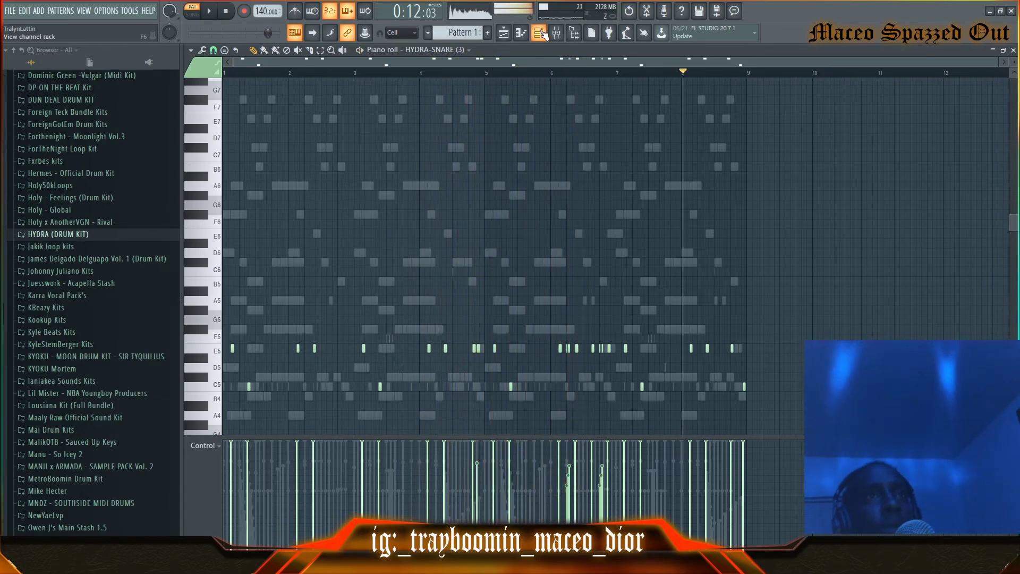
left_click(542, 33)
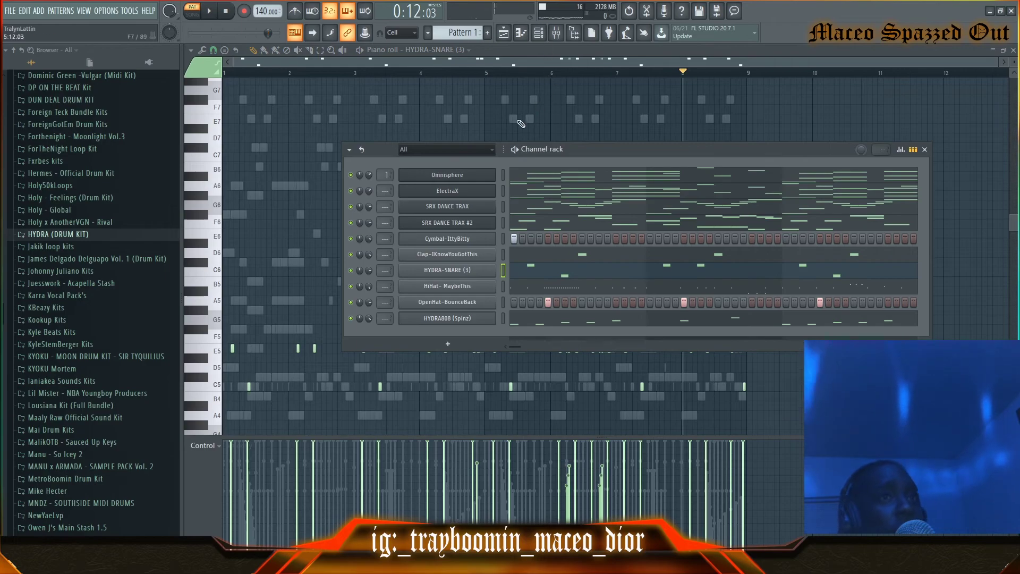
left_click_drag(386, 149, 304, 188)
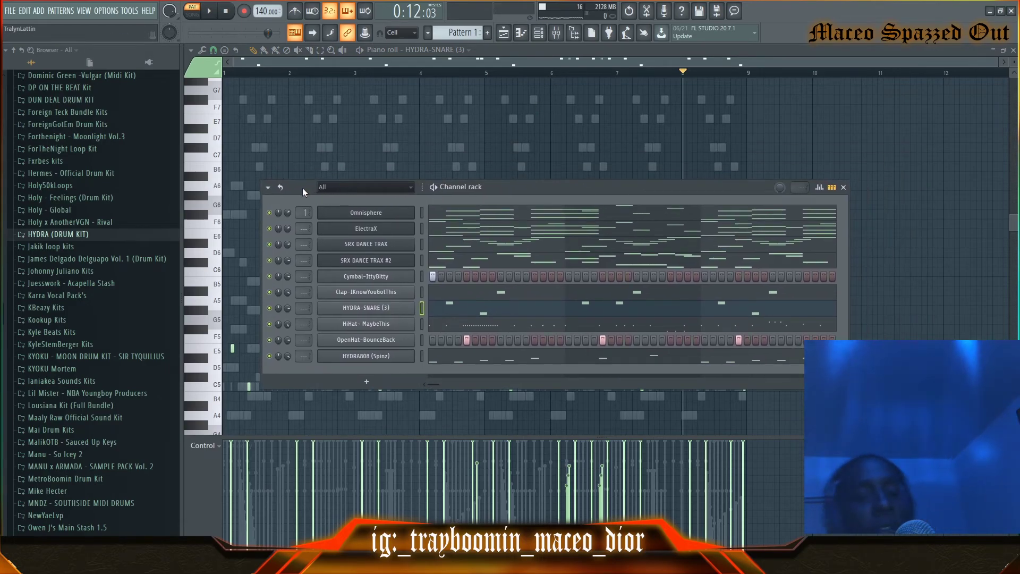